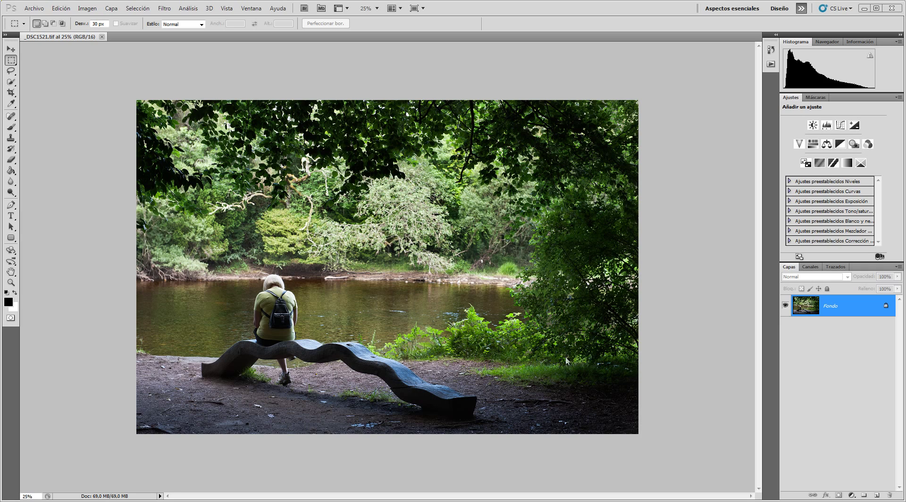
Duplicate the Fondo layer onto a new layer above it.
click(858, 314)
key(ctrl+j)
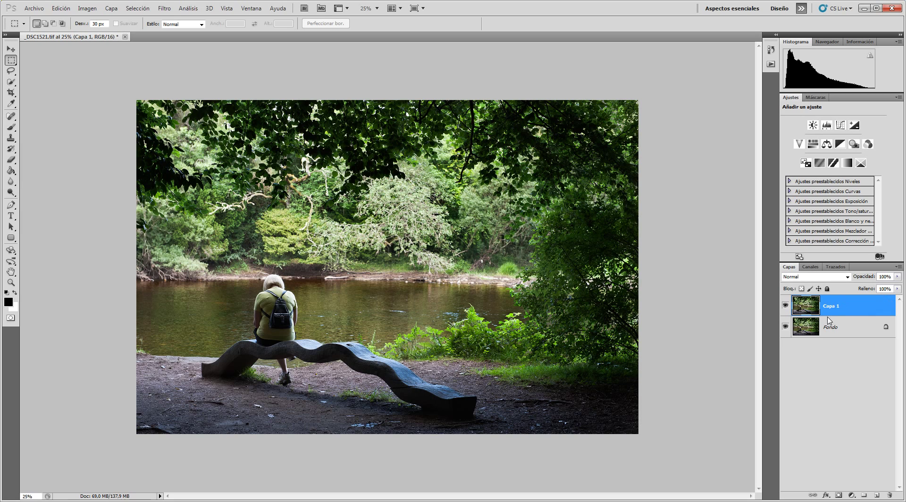
right_click(848, 311)
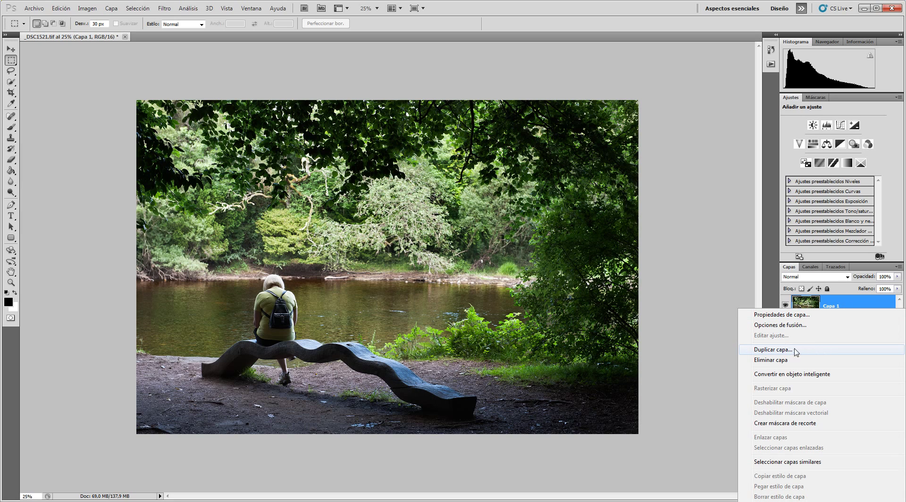
click(710, 268)
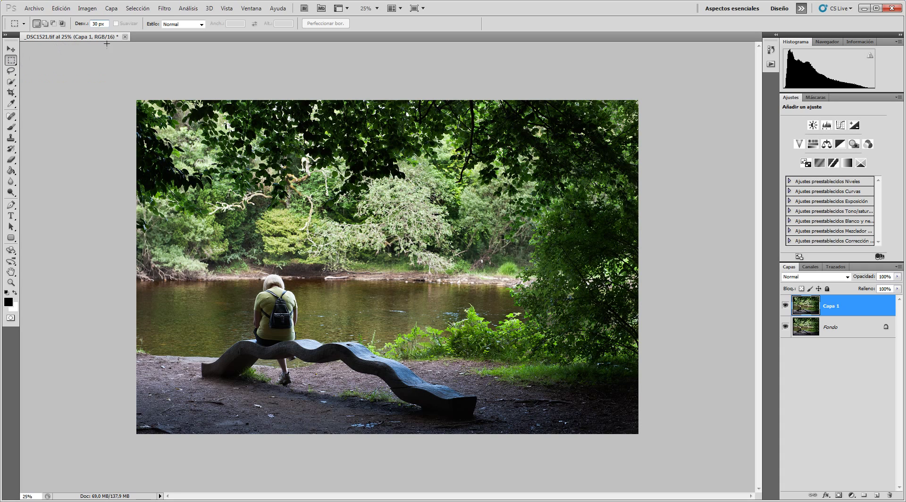
Draw a rectangular selection with a 130 px feather around the seated woman, bench and river, and turn it into a layer mask on Capa 1.
text(100)
drag(150, 165, 445, 413)
drag(556, 424, 556, 424)
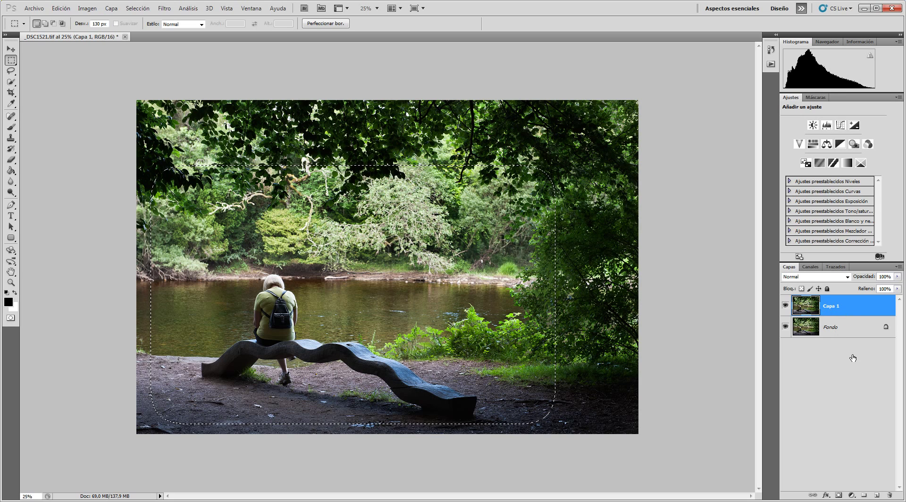
click(839, 497)
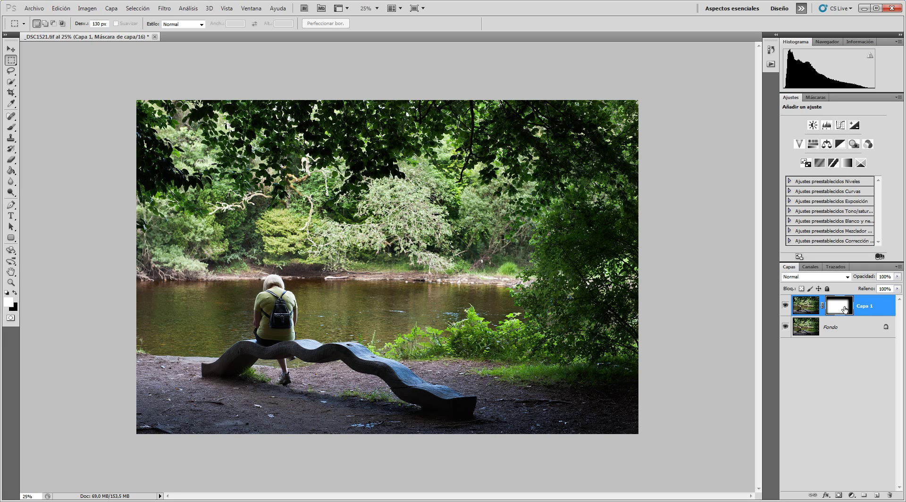
Display the mask of Capa 1 on the canvas, invert it and return to the normal image view.
alt+click(846, 310)
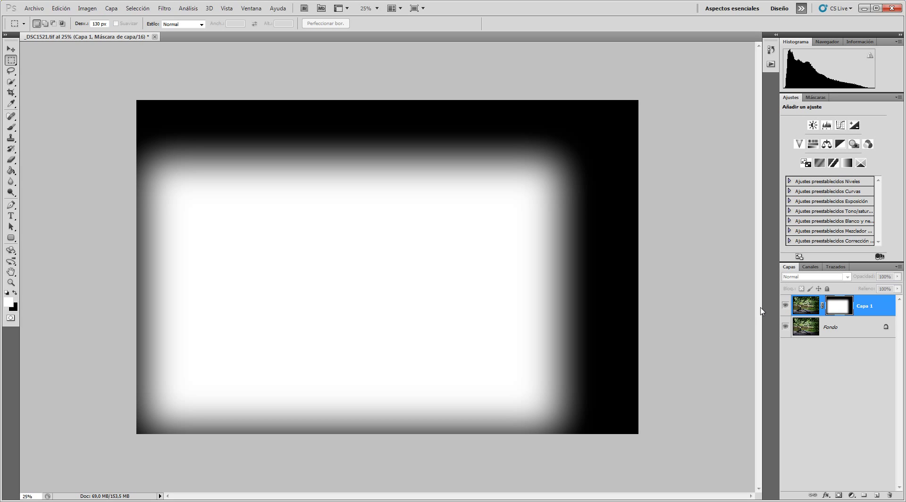
key(ctrl+i)
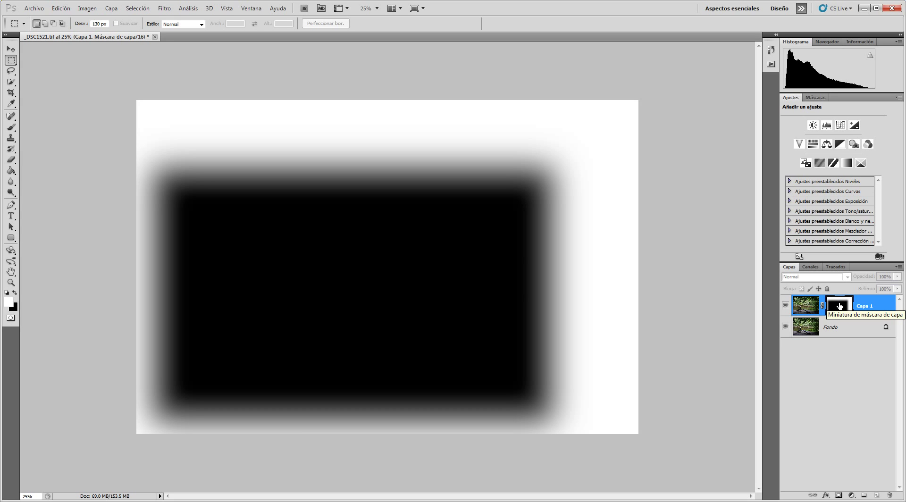
key(alt)
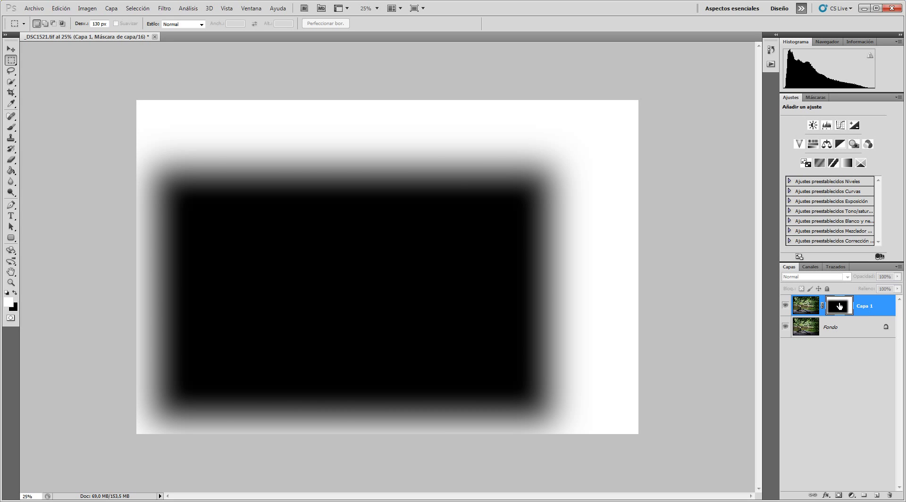
alt+click(839, 306)
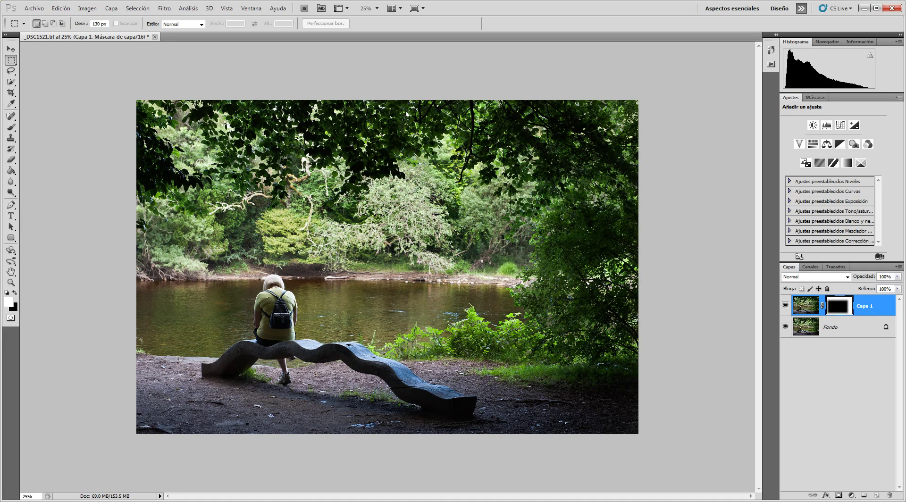
Try the Nubes render filter on the image content of Capa 1 and undo it.
click(809, 305)
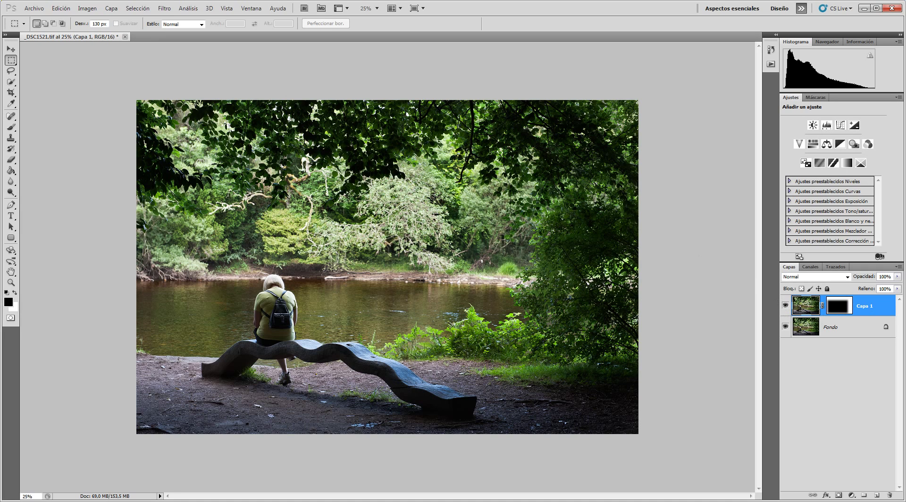
click(163, 10)
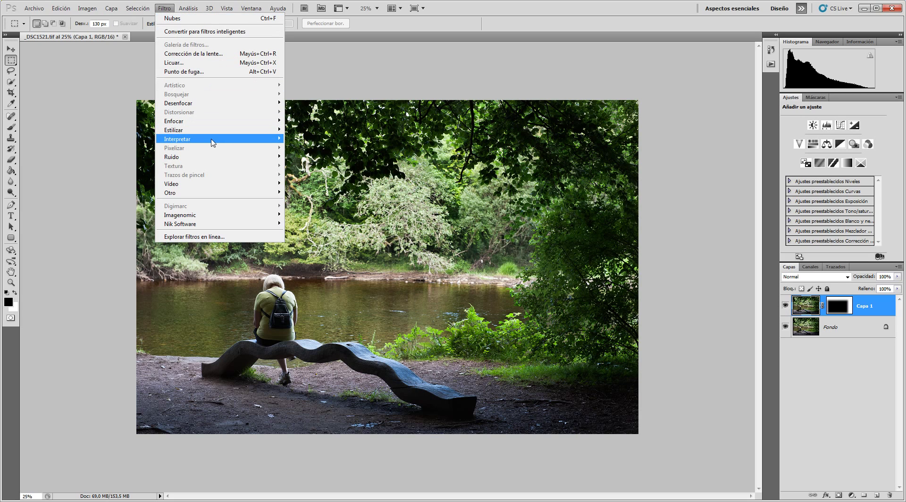
mouse_move(212, 140)
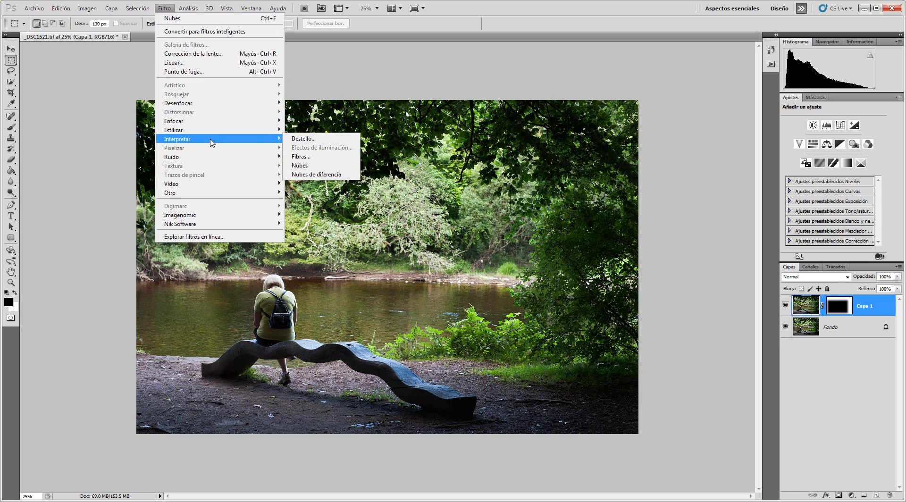
click(309, 166)
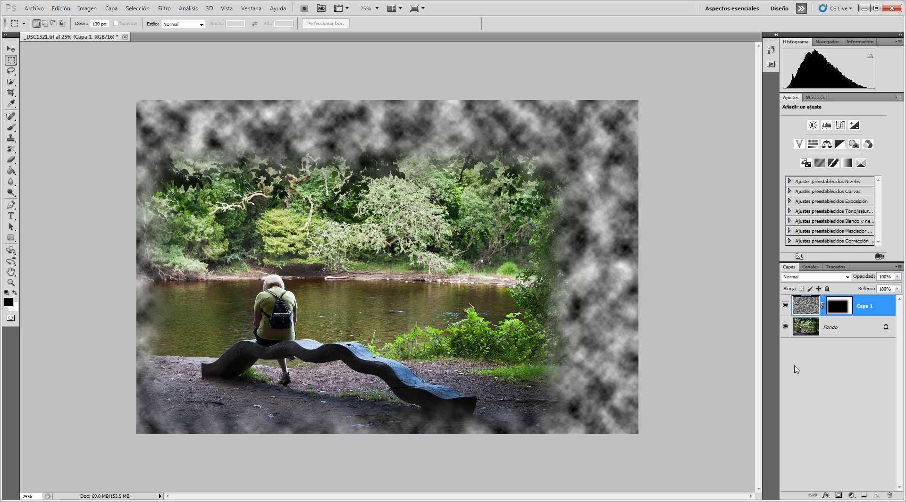
key(ctrl+z)
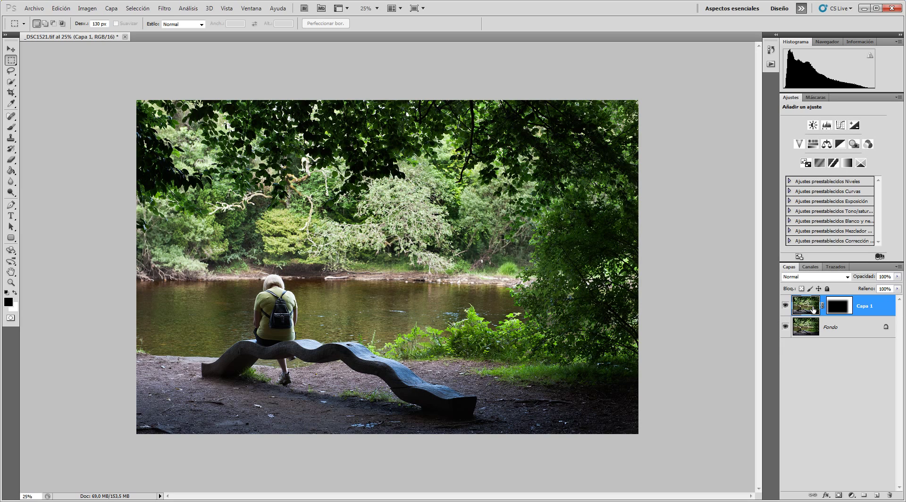
Try the Trama, Oscurecer and Multiplicar blending modes on Capa 1.
click(827, 279)
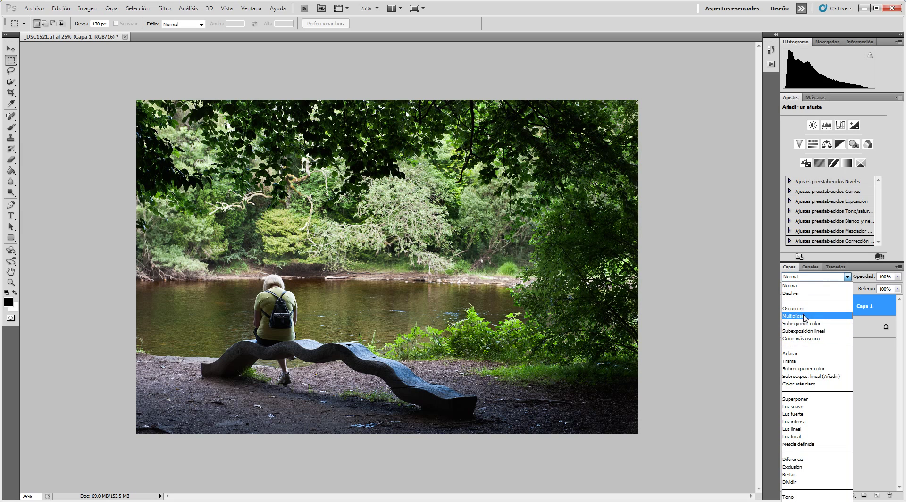
click(806, 358)
click(805, 277)
click(805, 361)
click(809, 279)
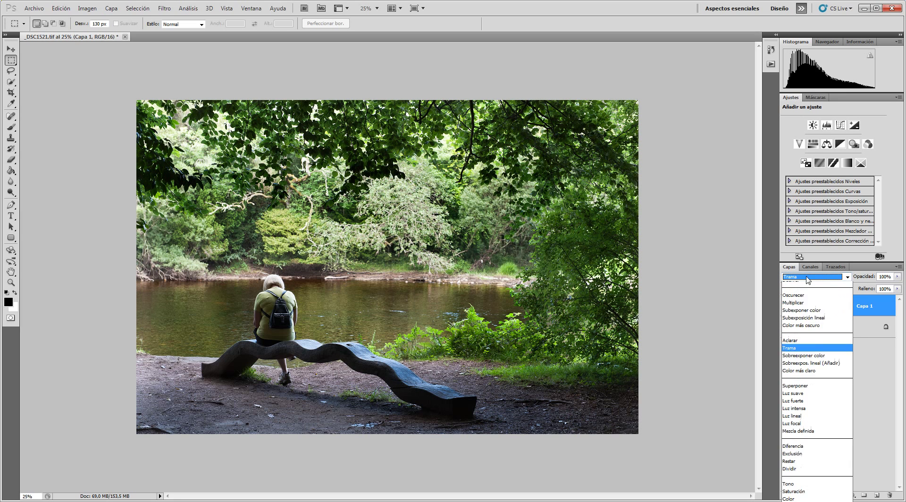
click(809, 315)
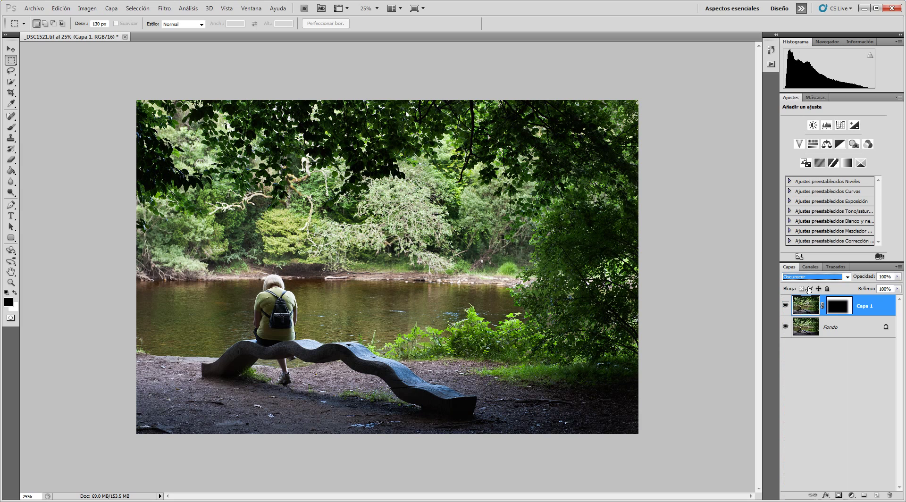
click(812, 277)
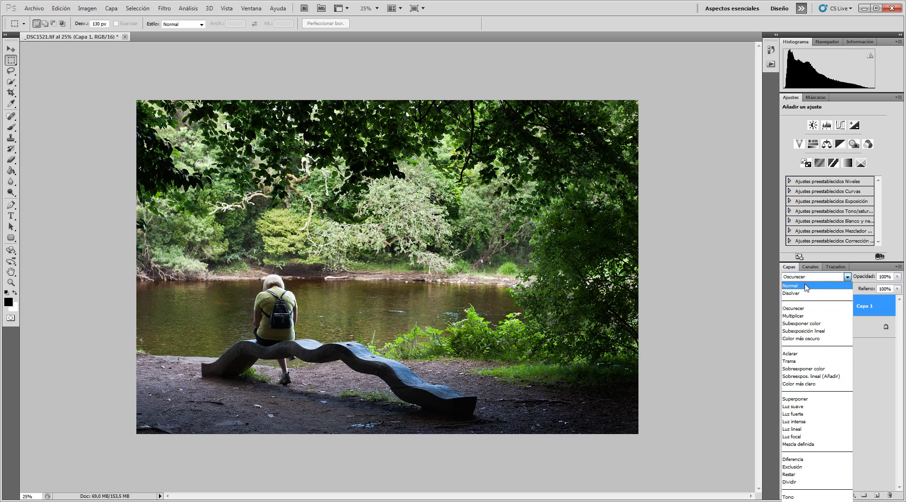
click(793, 316)
Compare the Superponer and Luz suave blending modes on Capa 1 and leave it set to Superponer.
click(802, 279)
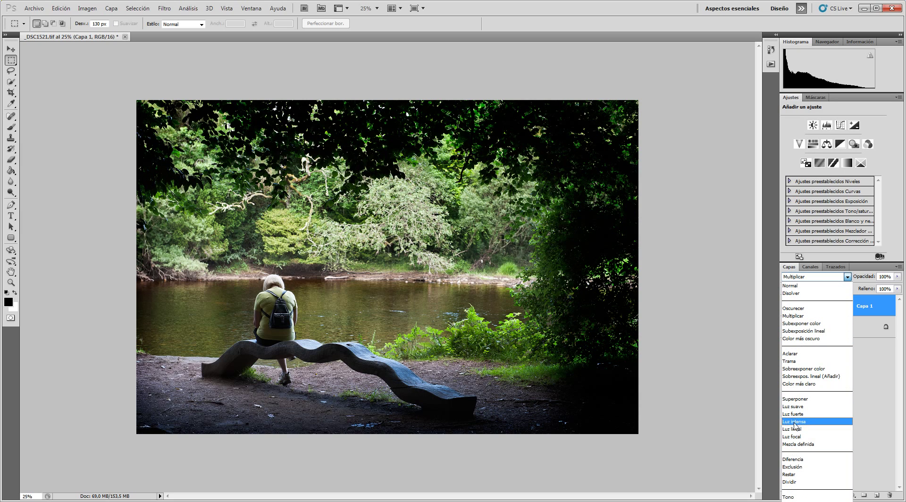
click(803, 399)
click(814, 278)
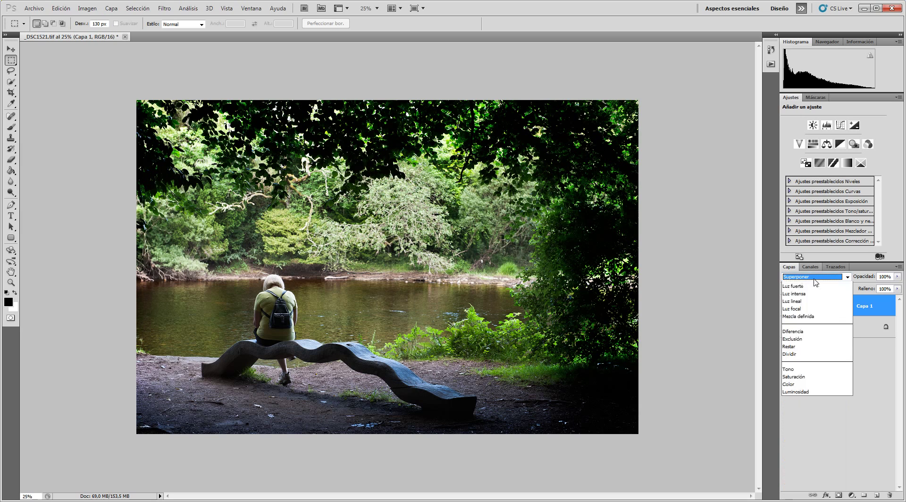
click(807, 407)
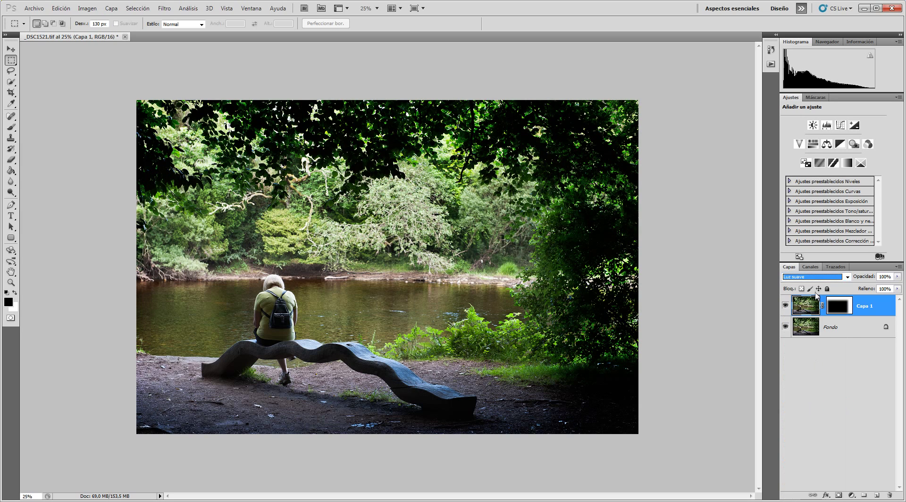
click(823, 278)
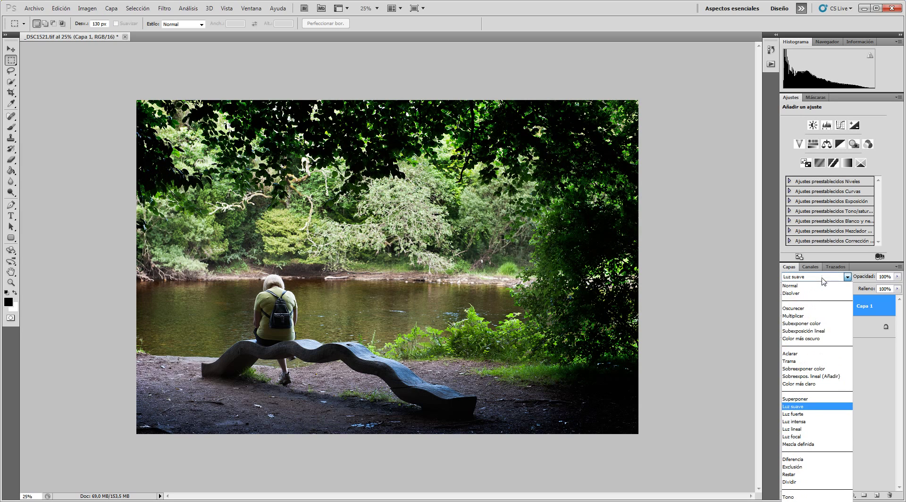
click(801, 400)
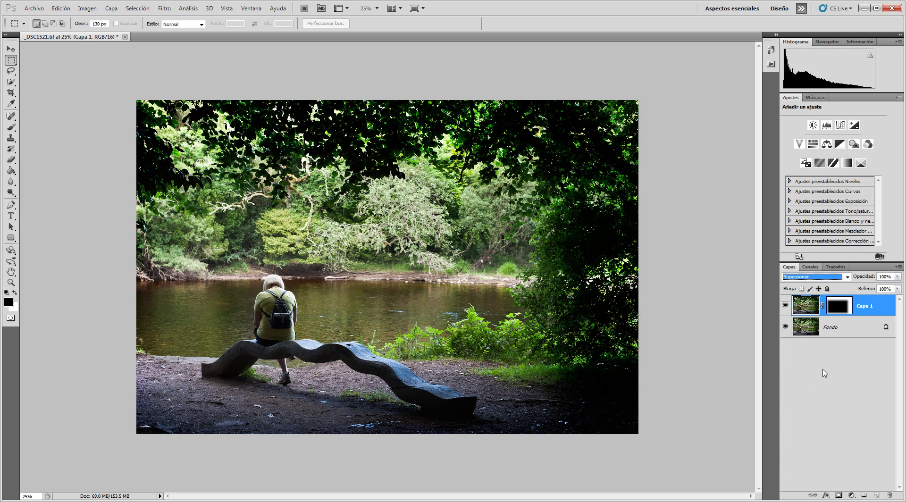
Hide and show Capa 1 repeatedly to compare the photo with and without the edge effect.
click(786, 307)
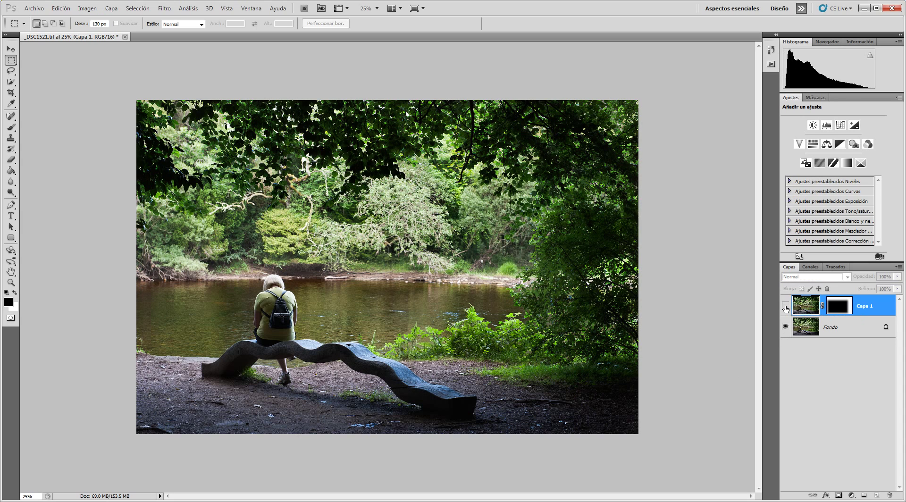
click(785, 307)
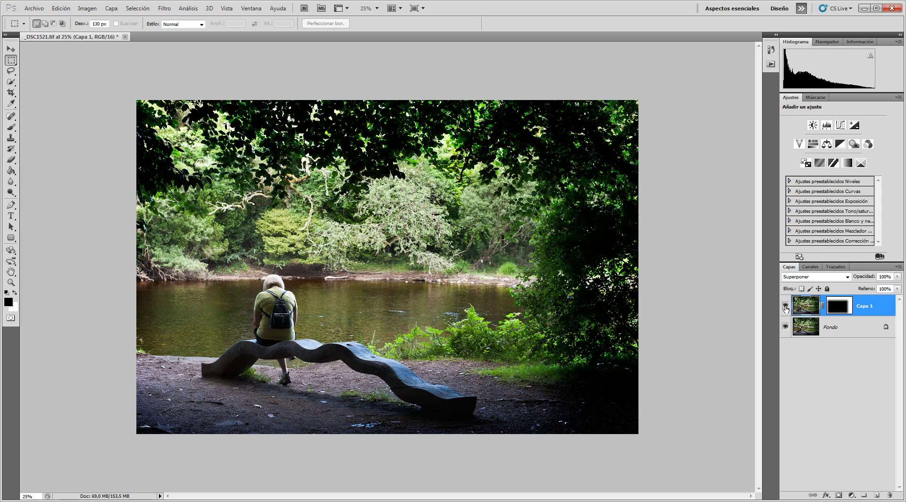
click(786, 307)
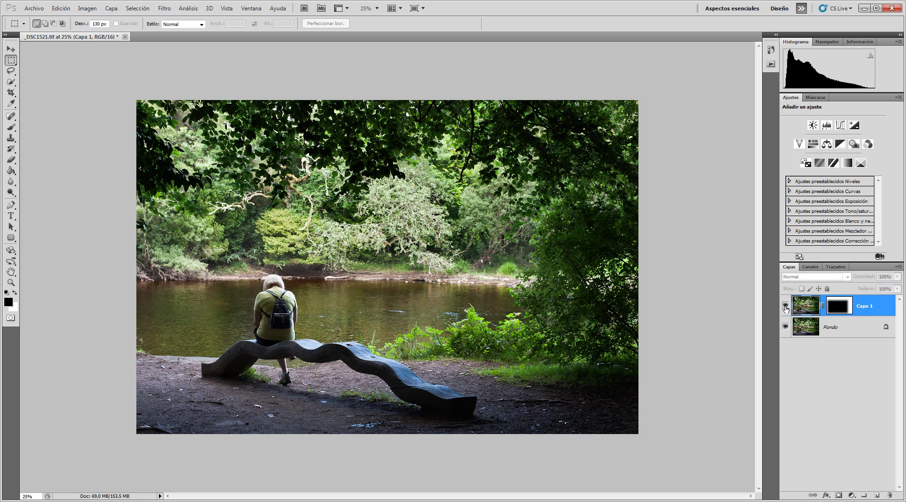
click(786, 307)
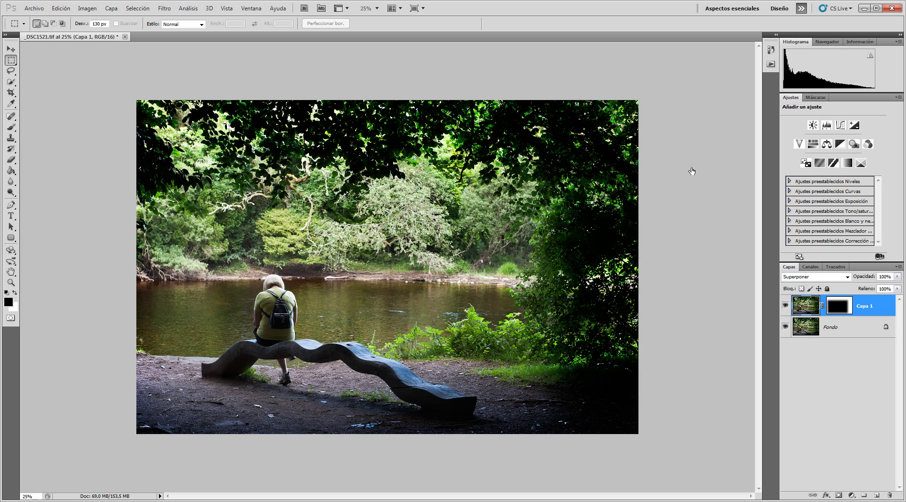
Try Luz suave once more as the blending mode of Capa 1 and return it to Superponer.
click(805, 276)
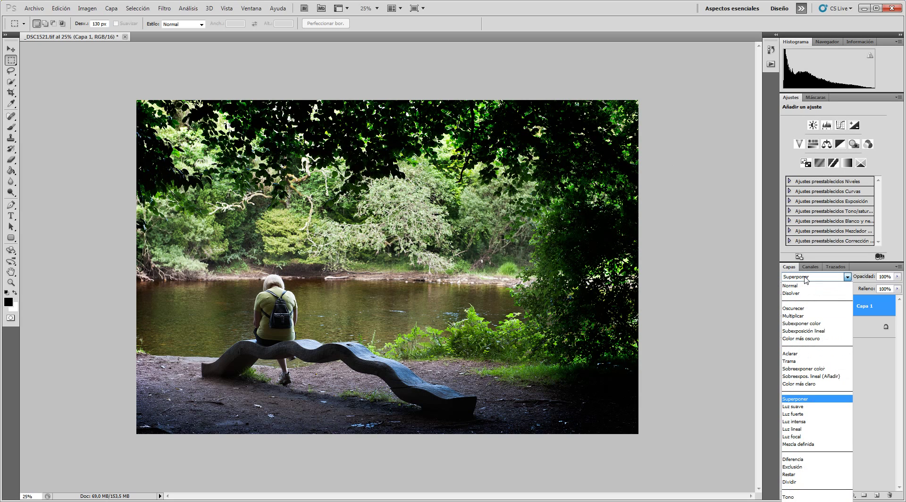
click(848, 276)
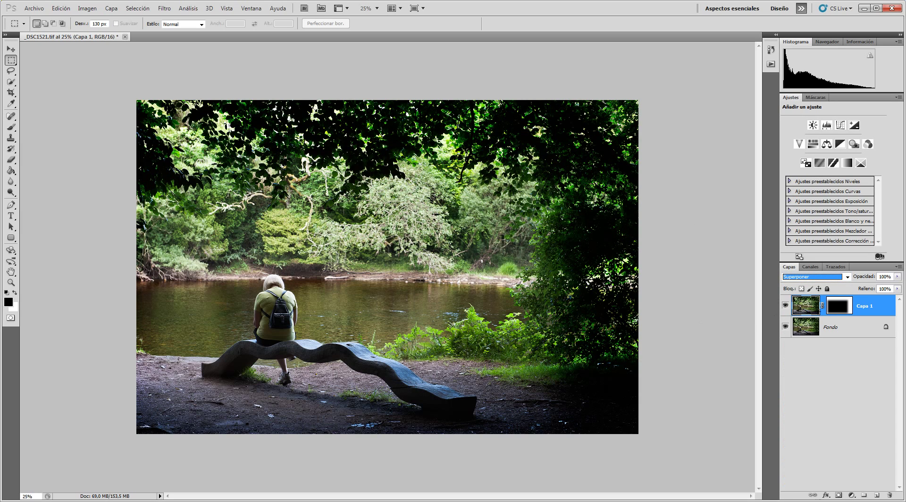
click(825, 278)
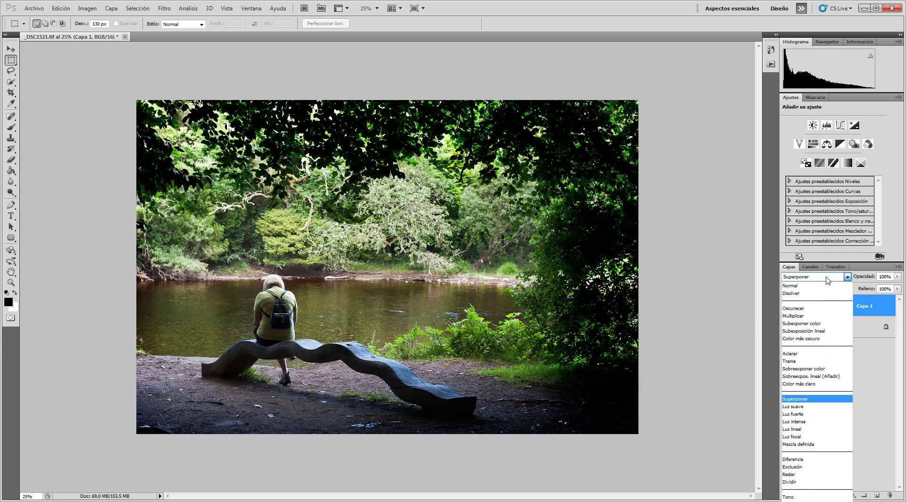
click(799, 411)
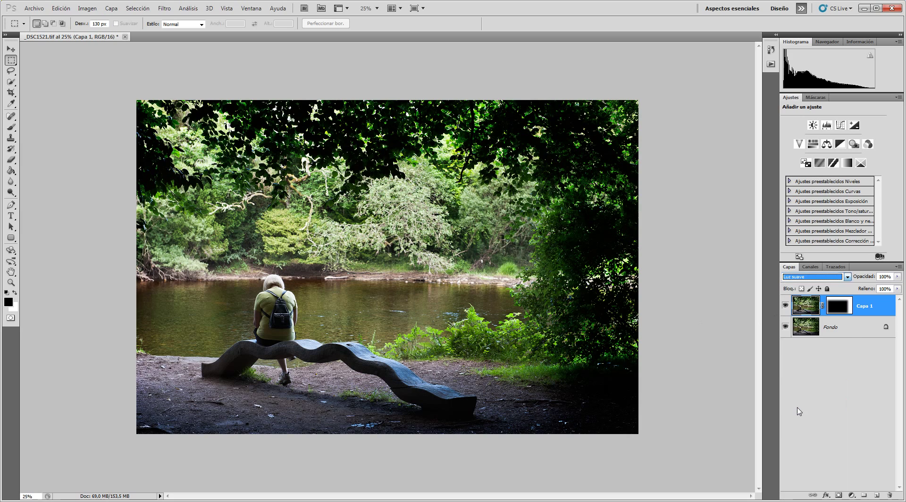
click(808, 278)
click(805, 400)
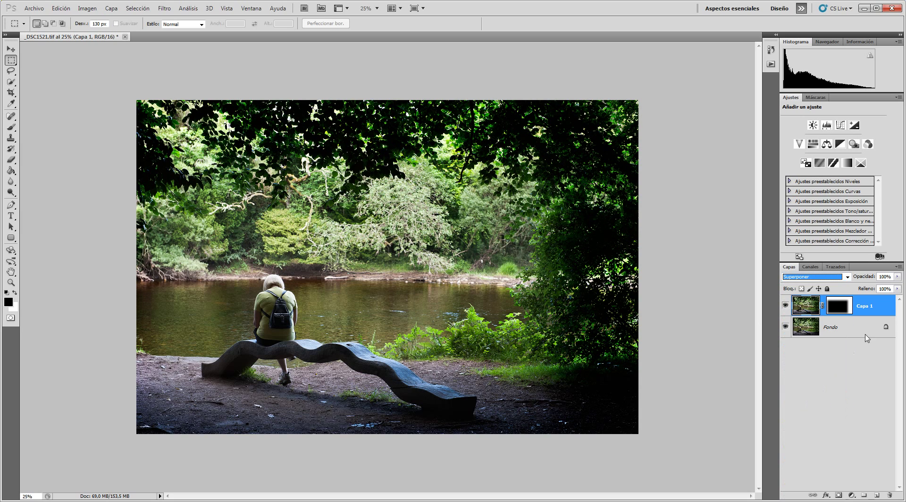
Lower the opacity of Capa 1 to 0% and raise it to 40%.
click(899, 277)
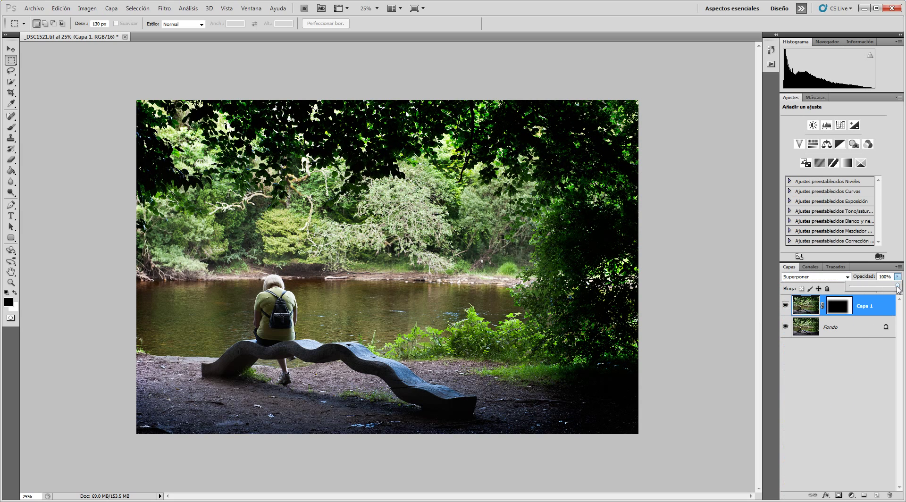
drag(898, 289, 845, 296)
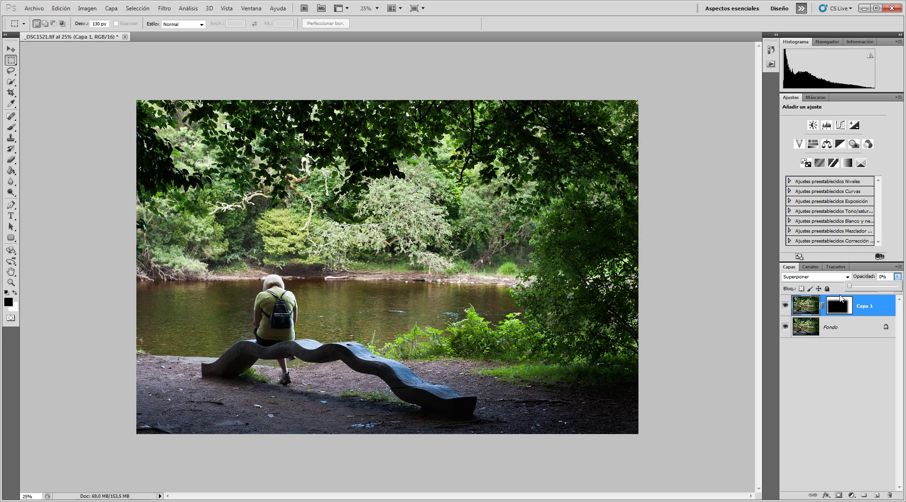
drag(849, 286, 870, 290)
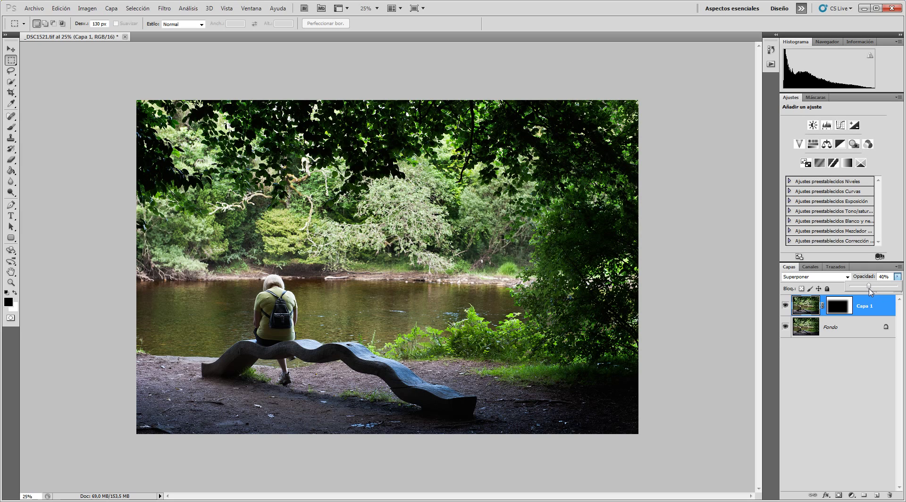
Hide and show Capa 1 twice to compare the photo with and without the edge darkening.
click(853, 375)
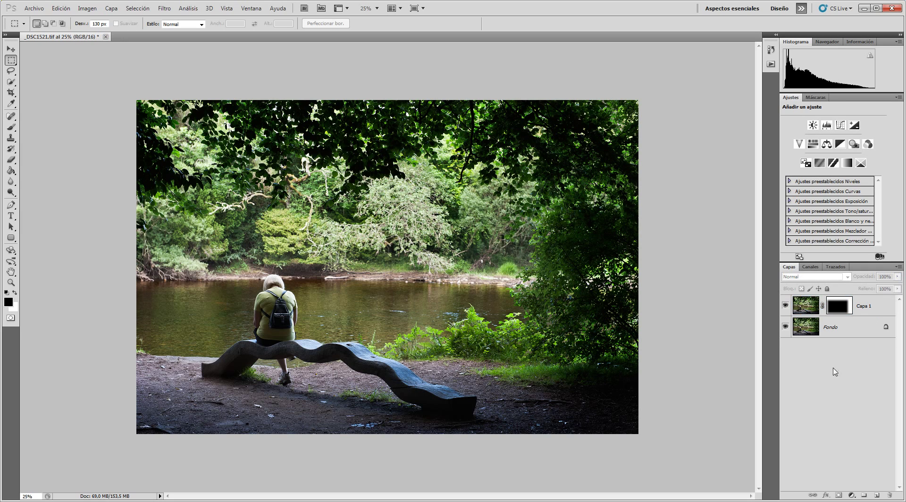
click(786, 307)
click(785, 308)
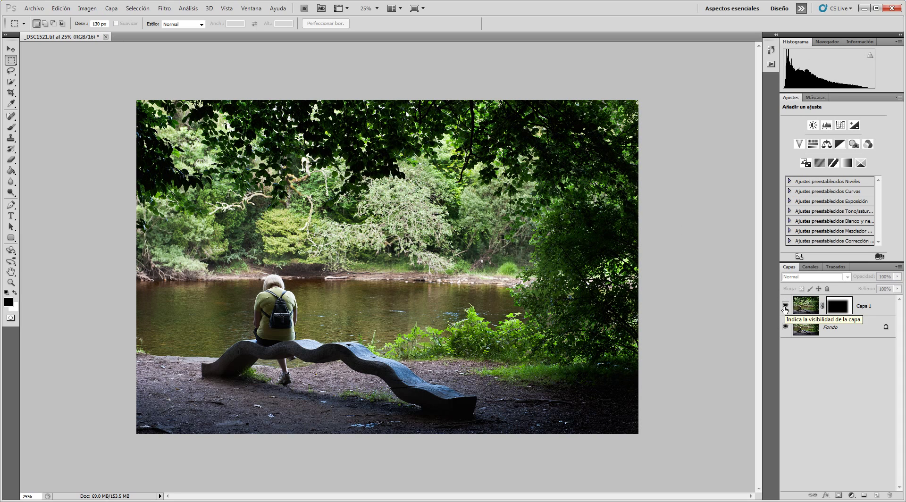
click(785, 306)
click(786, 307)
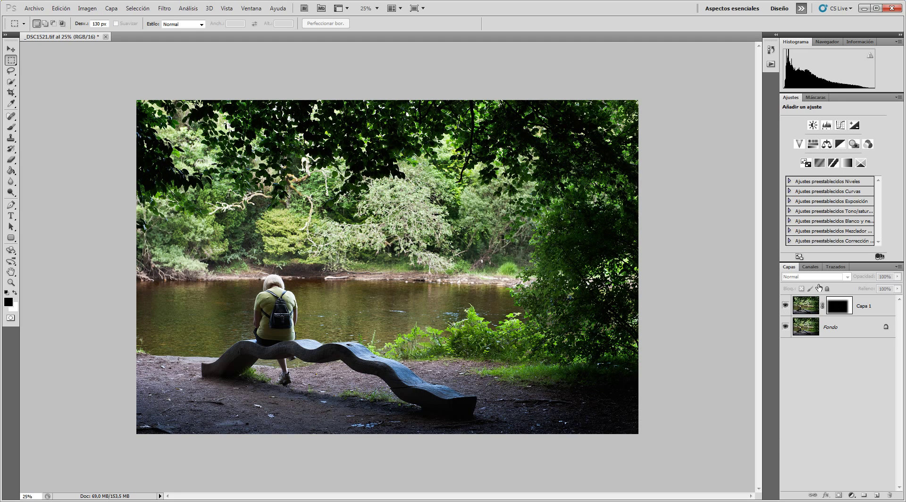
Try Dividir as the blending mode of Capa 1.
click(811, 306)
click(807, 280)
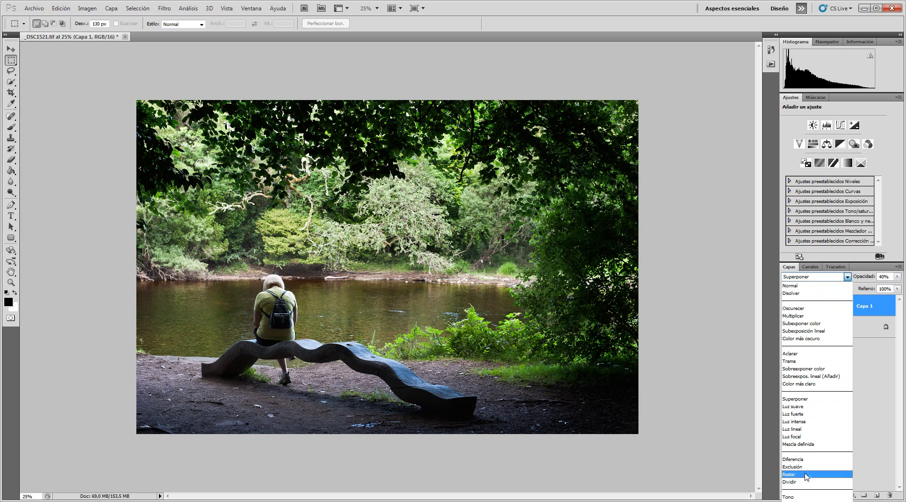
click(792, 486)
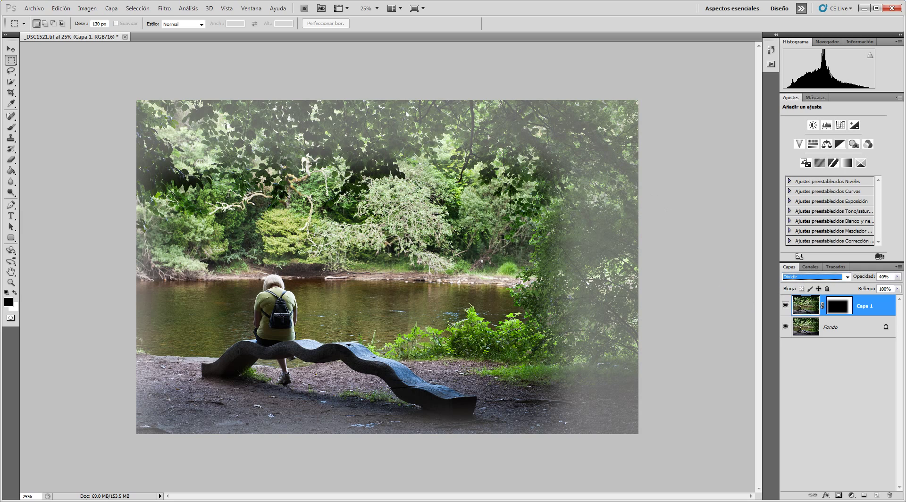
Examine Capa 1's mask with the different view modes of Perfeccionar máscara and close the dialog without applying anything.
right_click(840, 310)
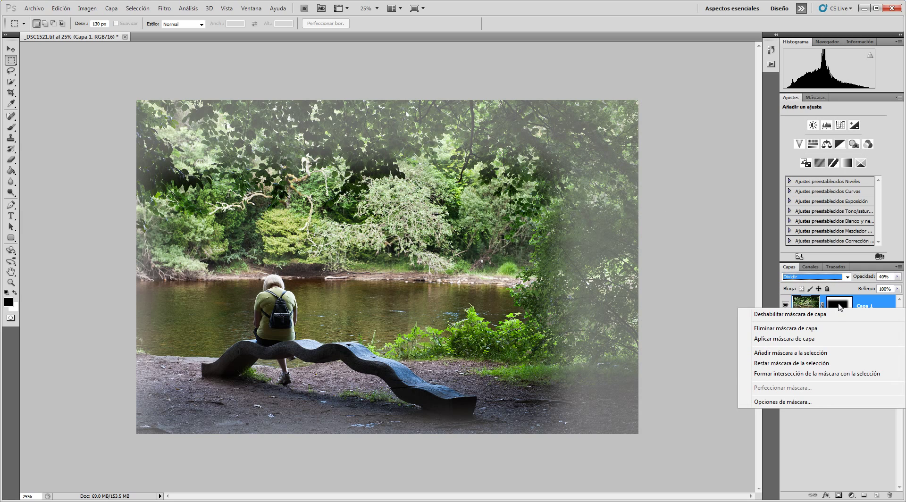
click(839, 306)
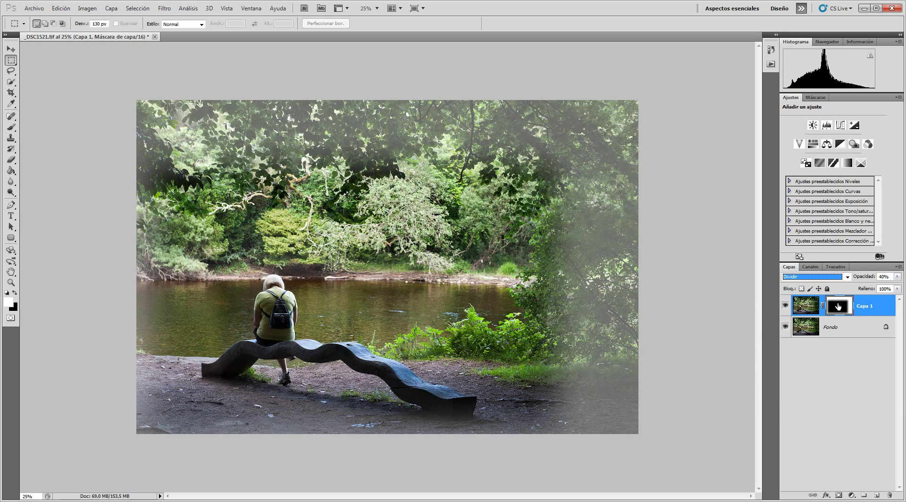
right_click(838, 307)
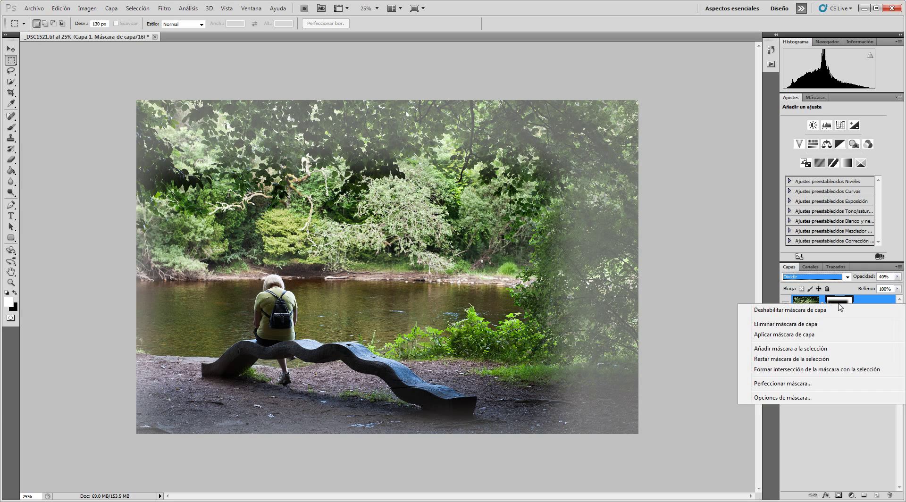
click(788, 386)
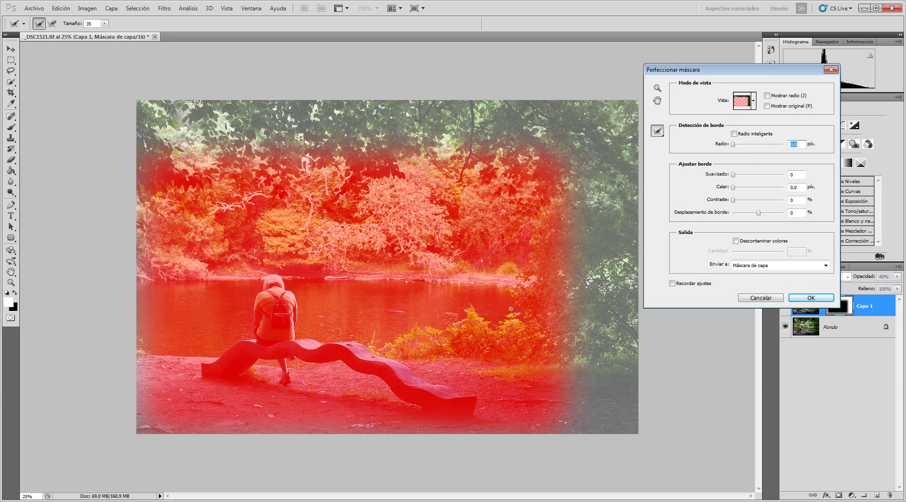
click(754, 100)
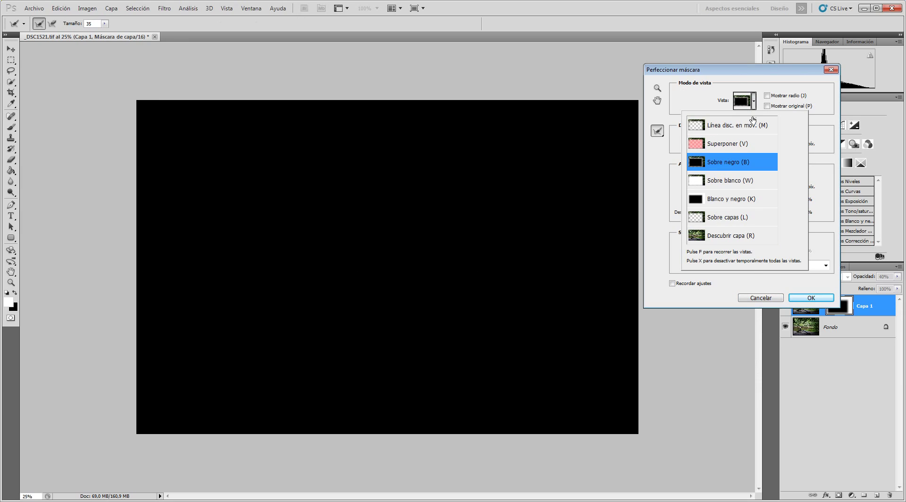
click(754, 106)
click(754, 101)
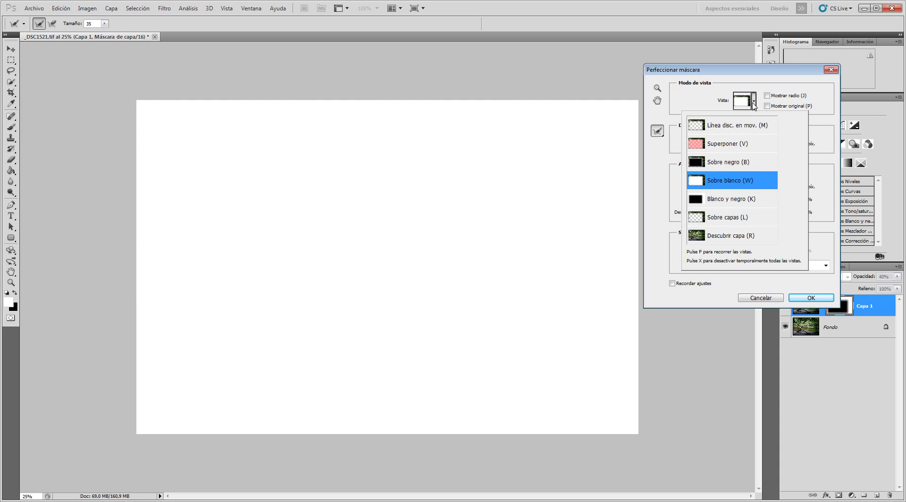
click(755, 105)
click(755, 107)
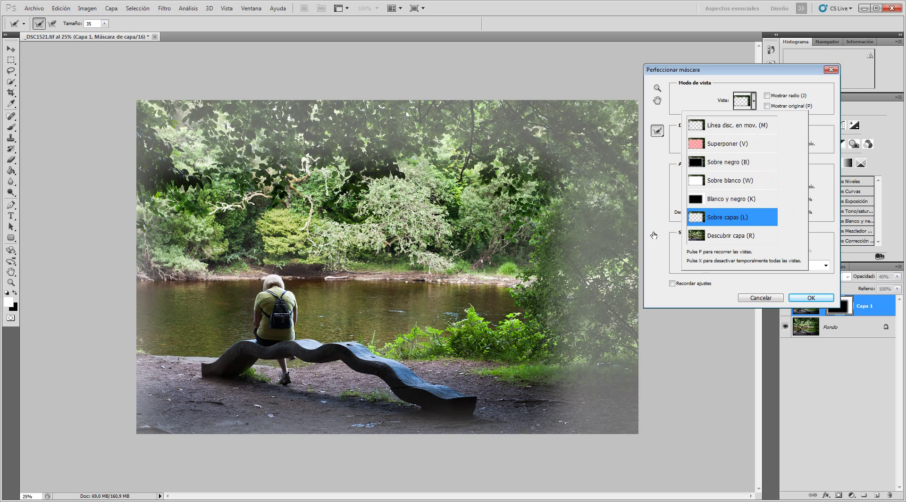
click(755, 108)
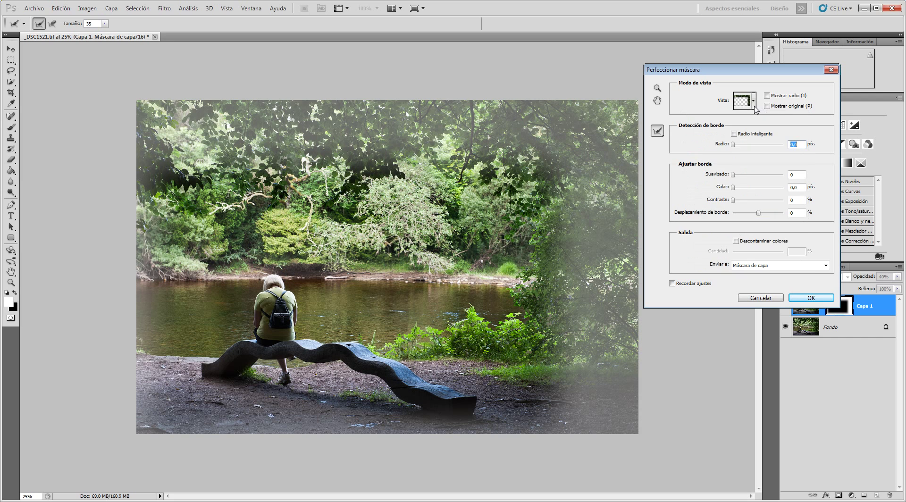
click(755, 108)
click(755, 108)
click(761, 298)
Set the blending mode of Capa 1 to Multiplicar and its opacity to 100%.
click(827, 277)
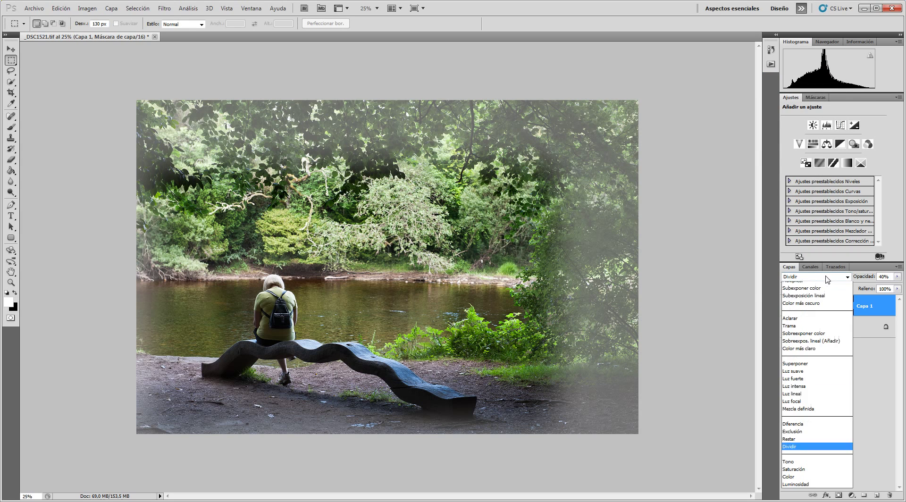
click(813, 316)
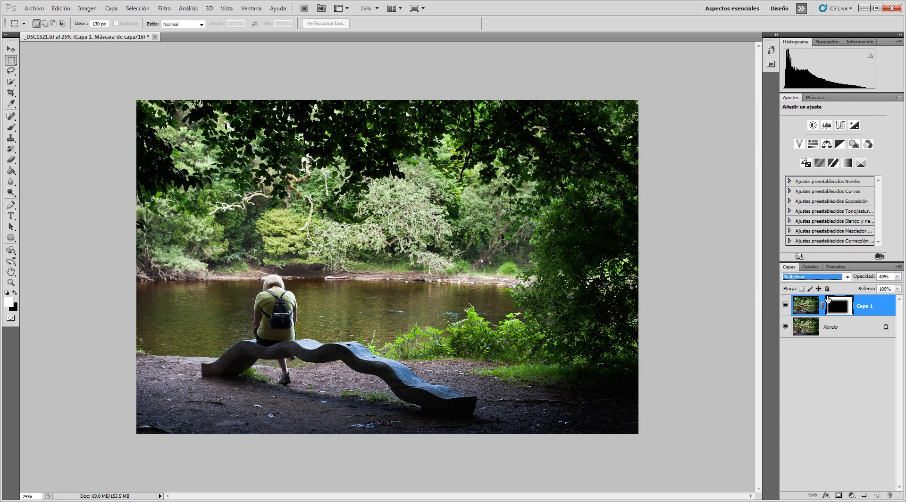
click(897, 278)
drag(869, 287, 898, 287)
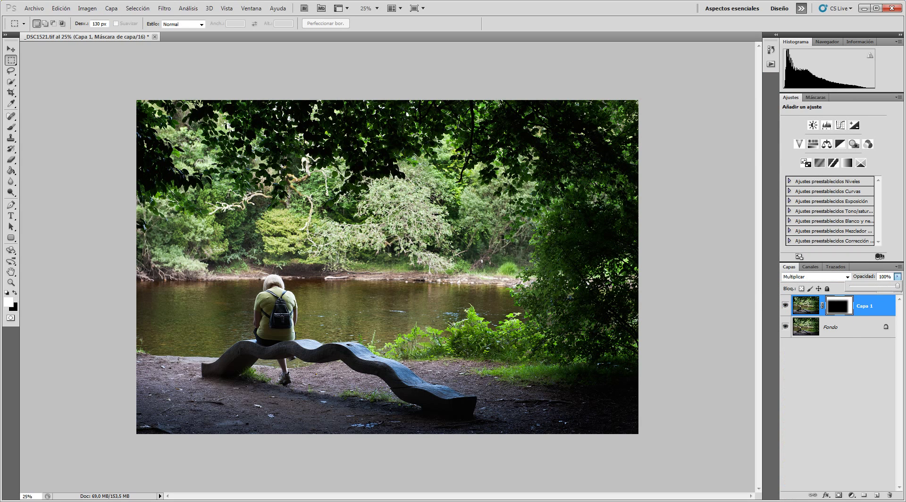
click(818, 387)
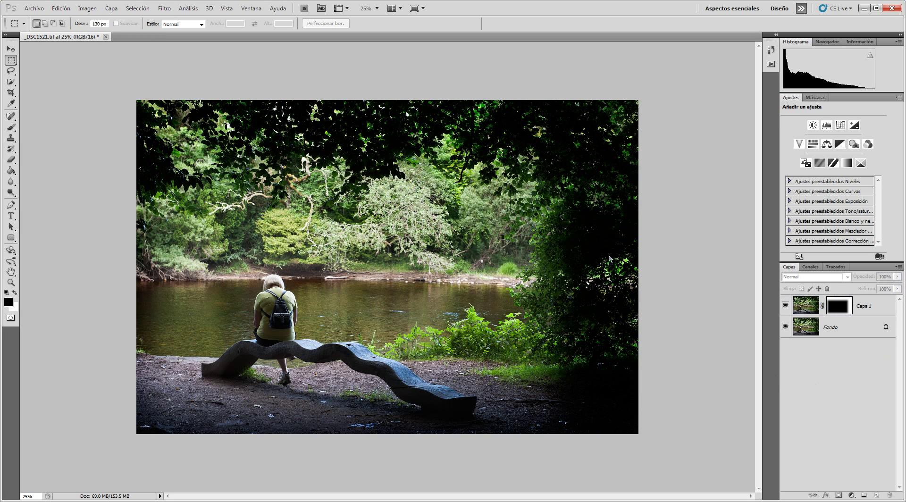
Refine Capa 1's layer mask with a feather (Calar) of 250 px and an edge shift (Desplazamiento de borde) of +10%.
click(839, 312)
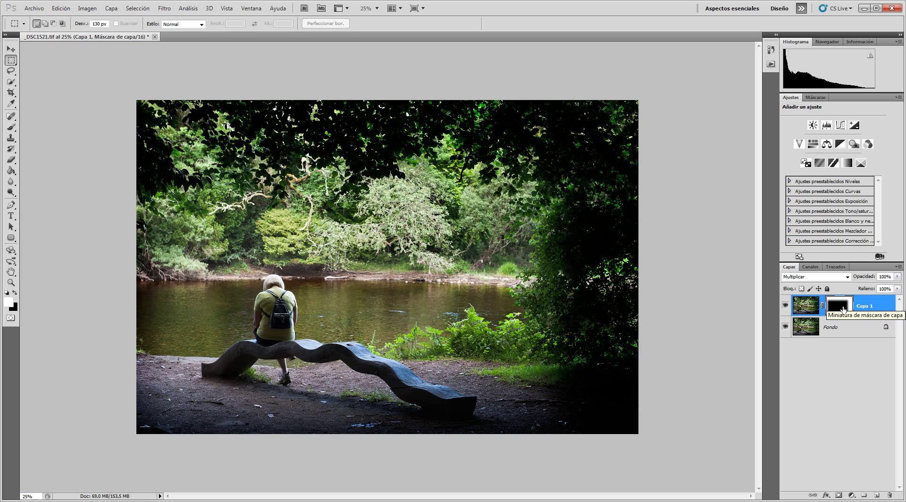
right_click(844, 310)
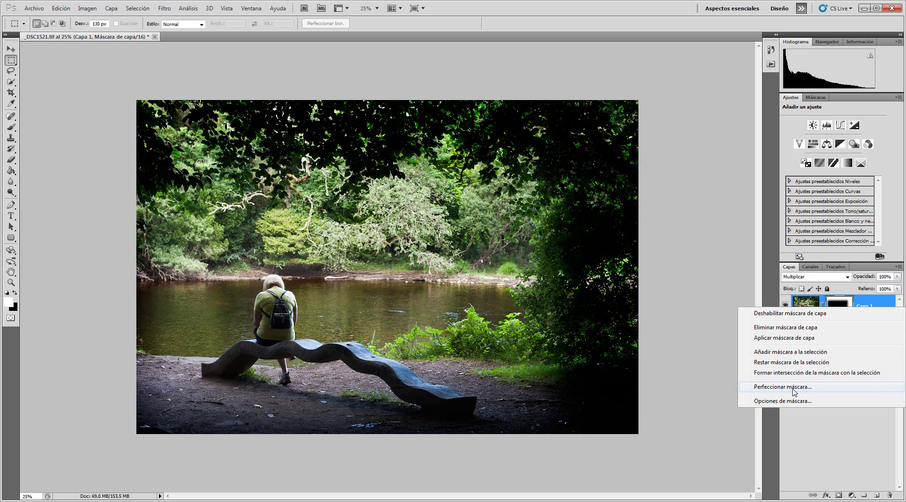
click(792, 387)
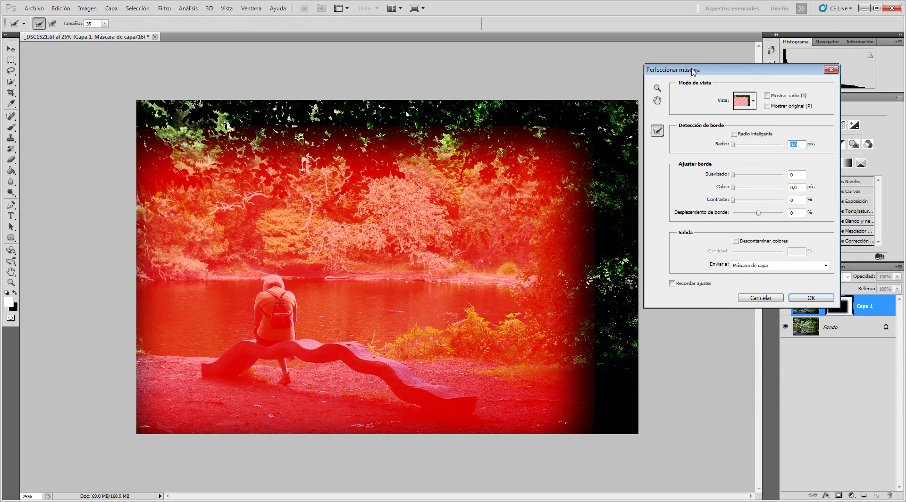
drag(692, 68, 703, 13)
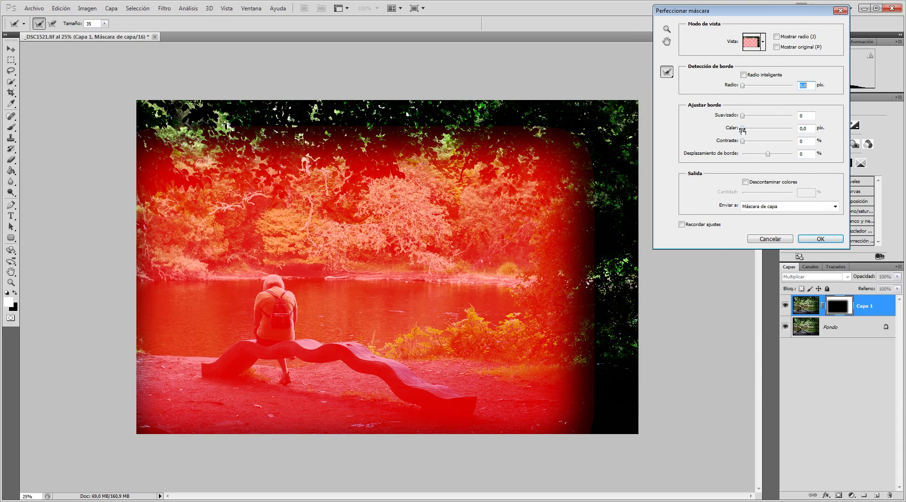
drag(744, 131, 799, 128)
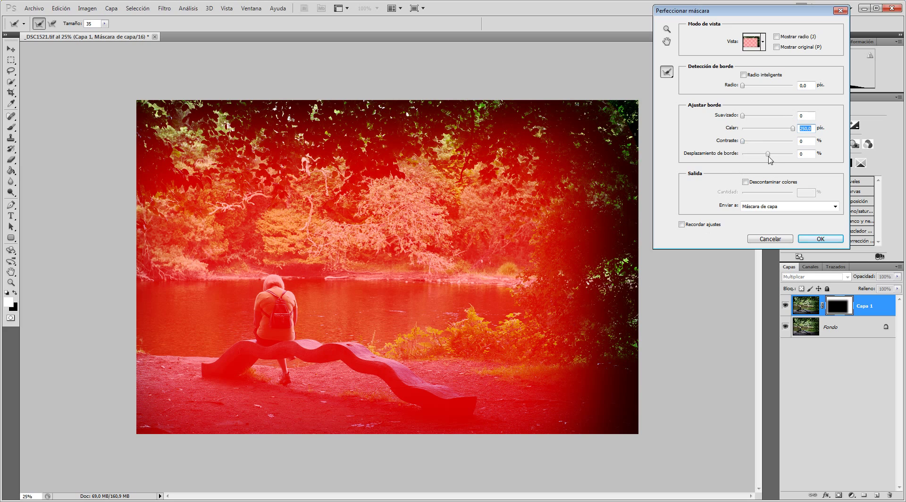
mouse_move(768, 155)
mouse_down()
mouse_move(777, 155)
mouse_move(756, 157)
mouse_move(770, 155)
mouse_up()
drag(793, 128, 723, 137)
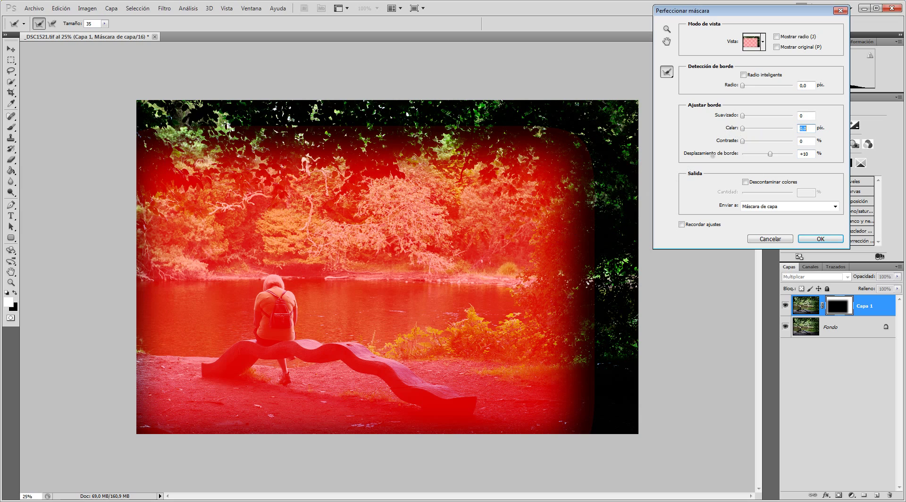
drag(741, 144, 866, 132)
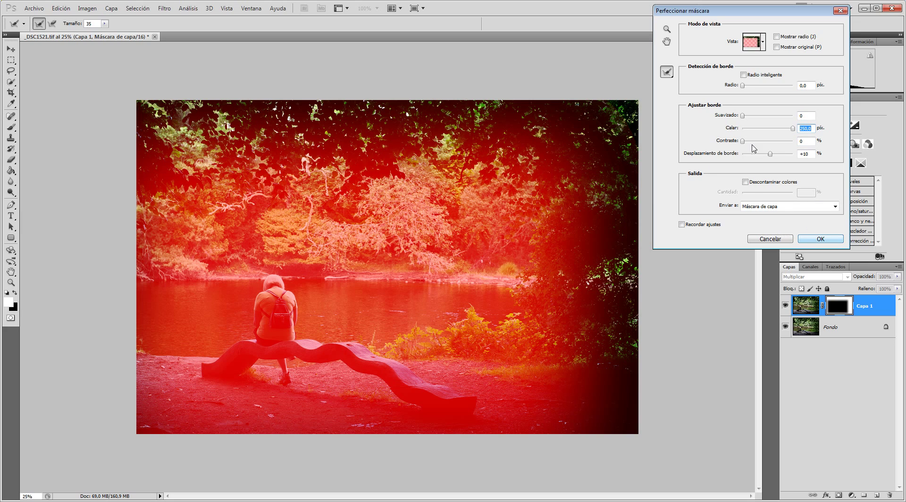
click(817, 239)
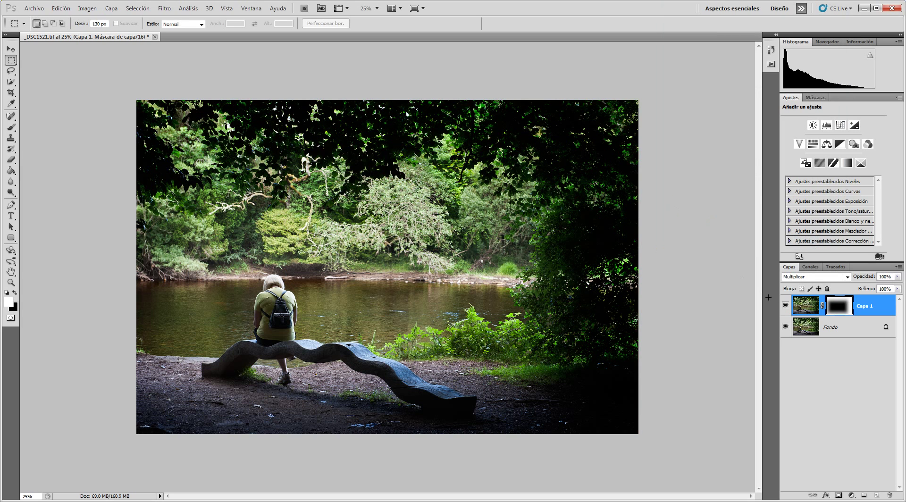
Set the blending mode of Capa 1 to Superponer and its opacity to 40%.
click(839, 277)
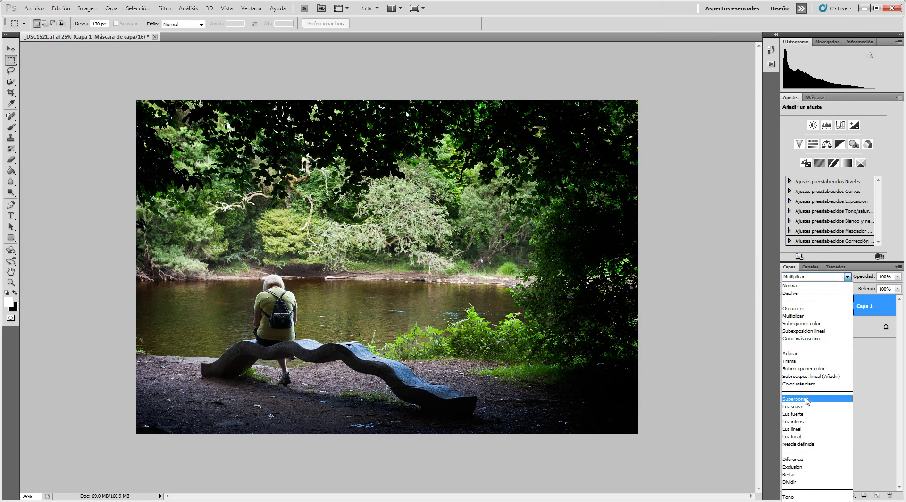
click(795, 399)
click(898, 277)
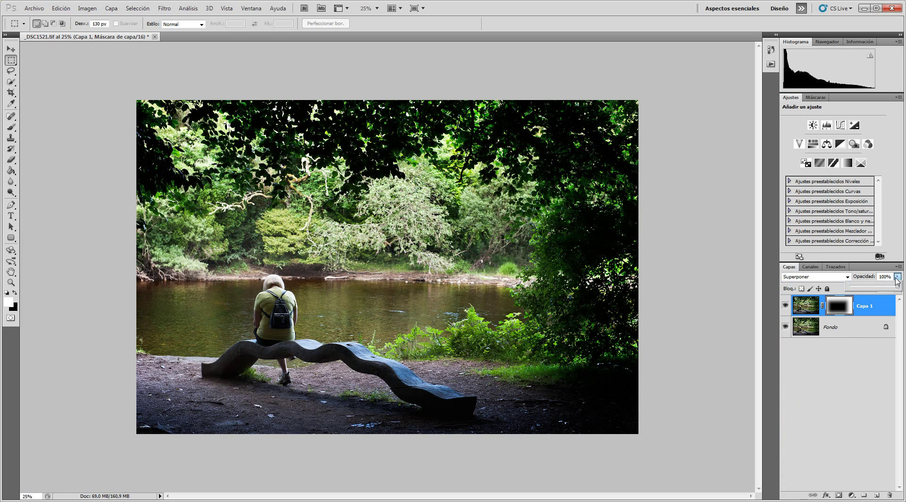
drag(897, 280, 870, 290)
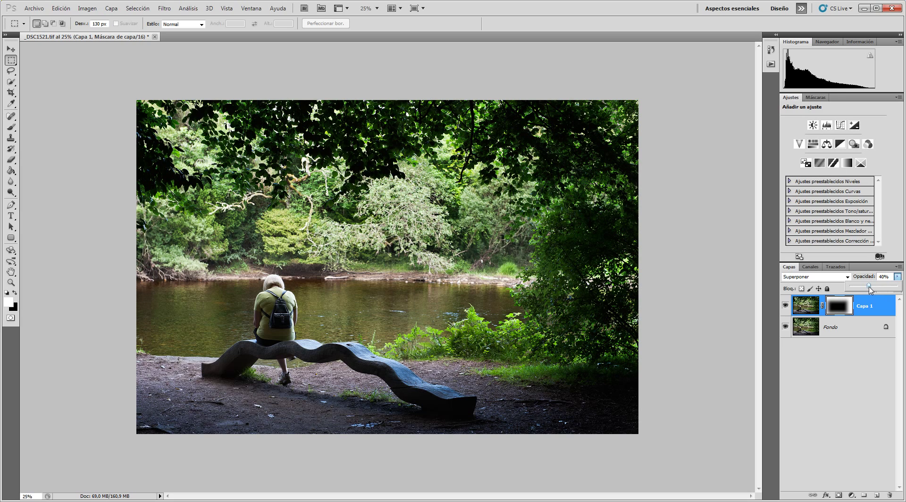
click(842, 370)
Hide and show Capa 1 repeatedly to compare the photo with and without the softened vignette.
click(786, 307)
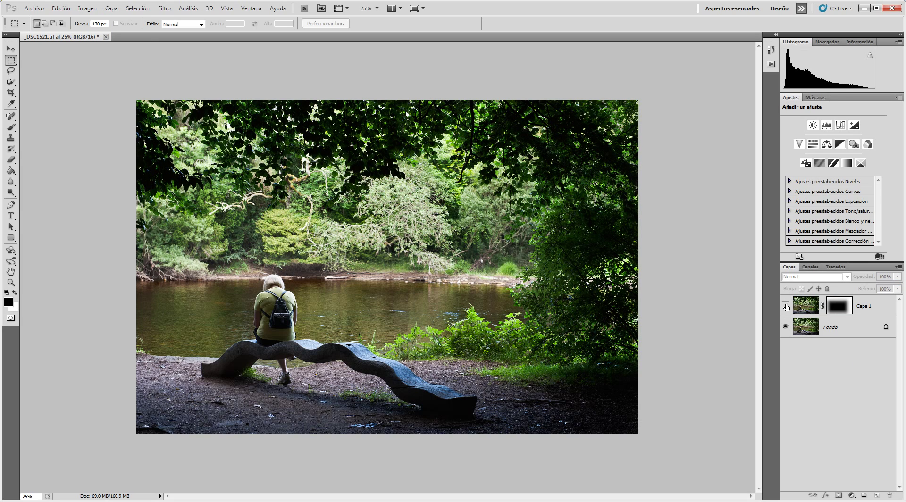
click(786, 307)
click(786, 307)
click(785, 307)
click(786, 307)
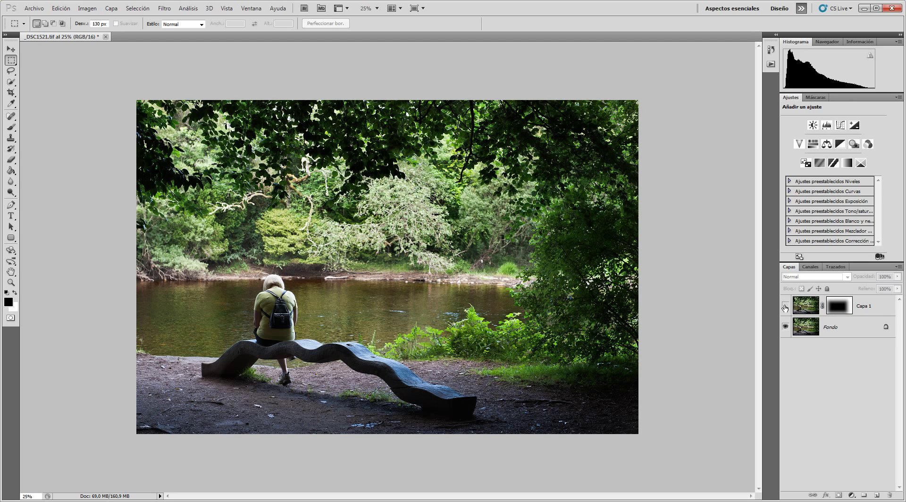
click(786, 307)
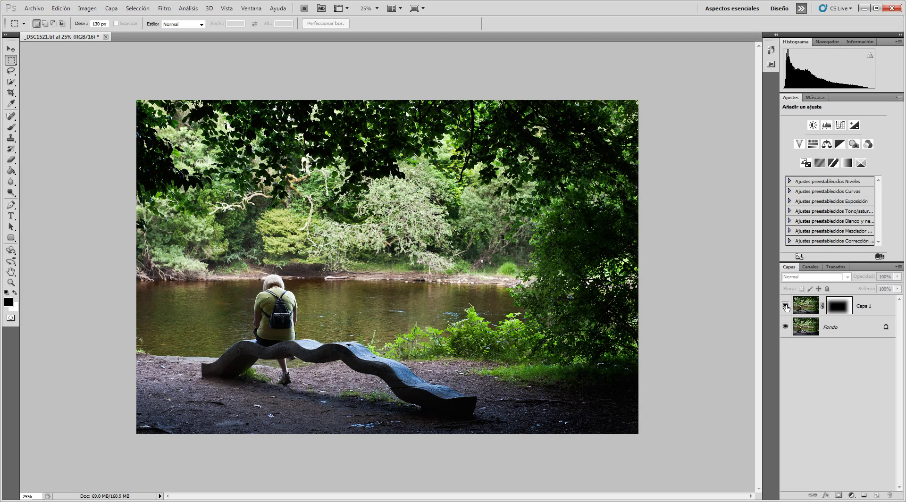
click(786, 308)
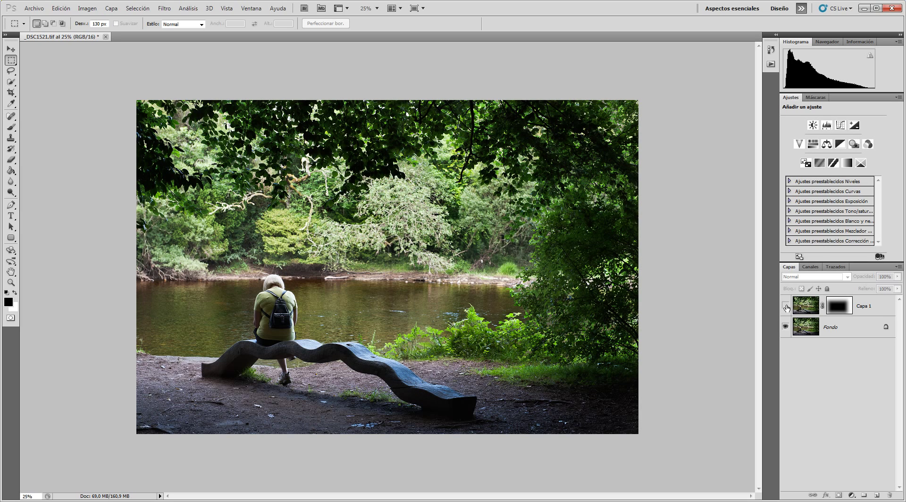
click(787, 308)
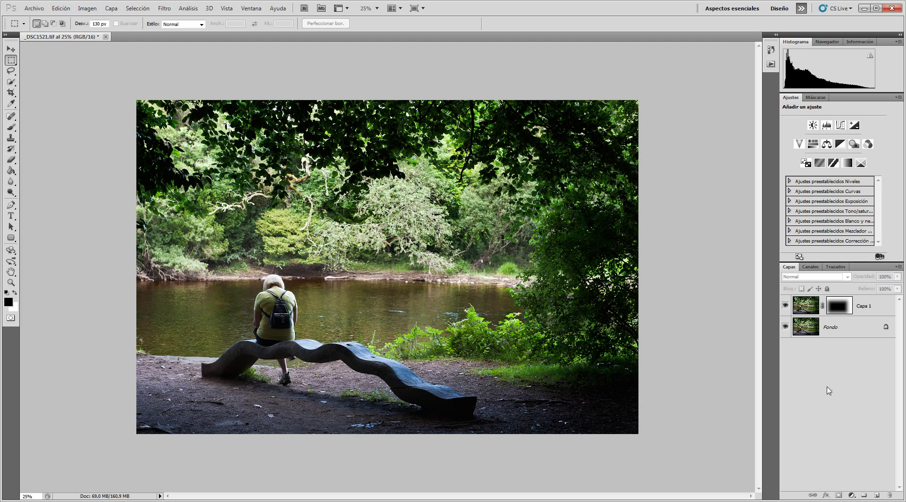
Delete Capa 1 together with its mask, keeping only the Fondo layer.
click(805, 314)
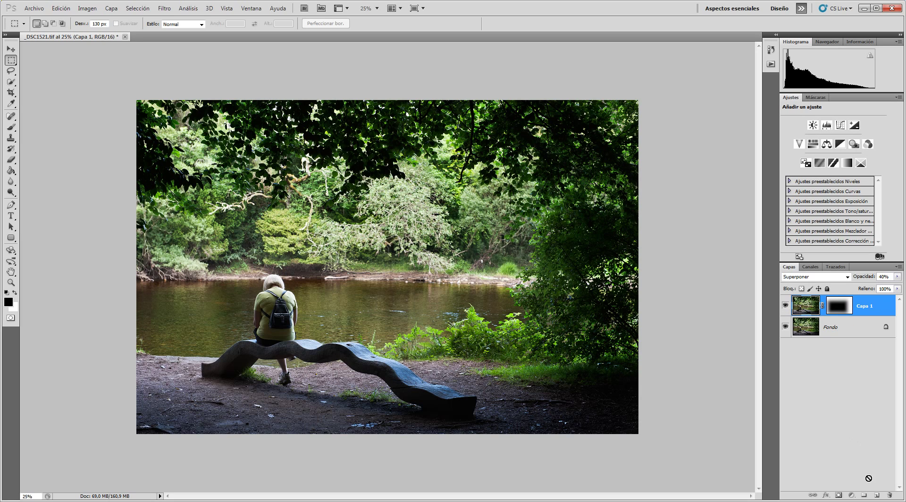
click(890, 496)
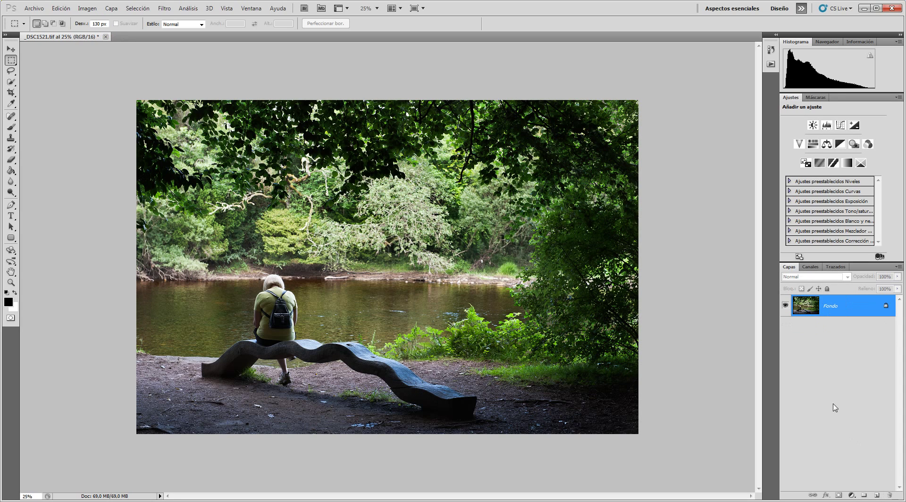
Add a new layer above Fondo and fill it entirely with black using the Paint Bucket.
click(877, 496)
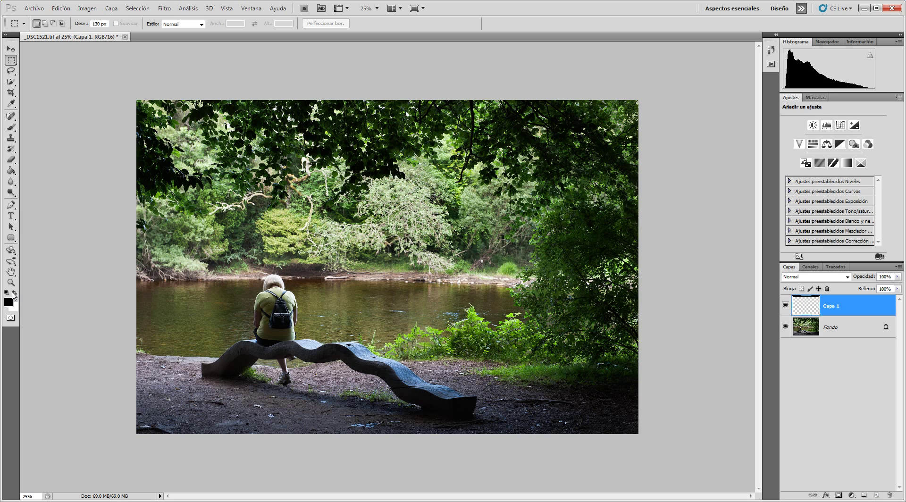
click(11, 170)
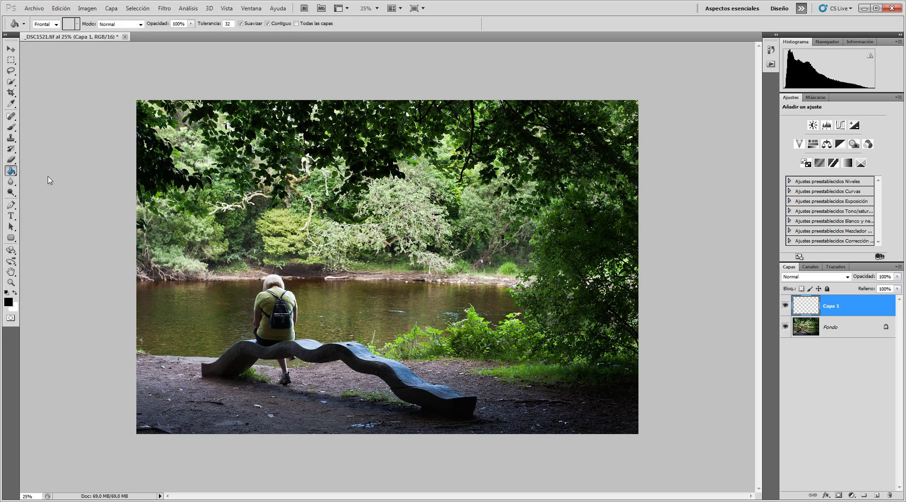
click(360, 288)
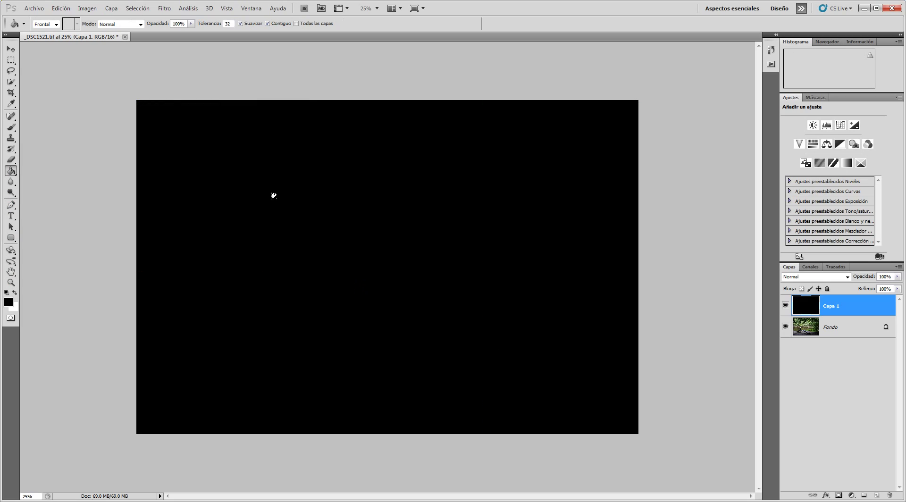
Set the rectangular marquee's feather (Desv.) to 200 px and lower Capa 1's opacity to 39%.
click(11, 60)
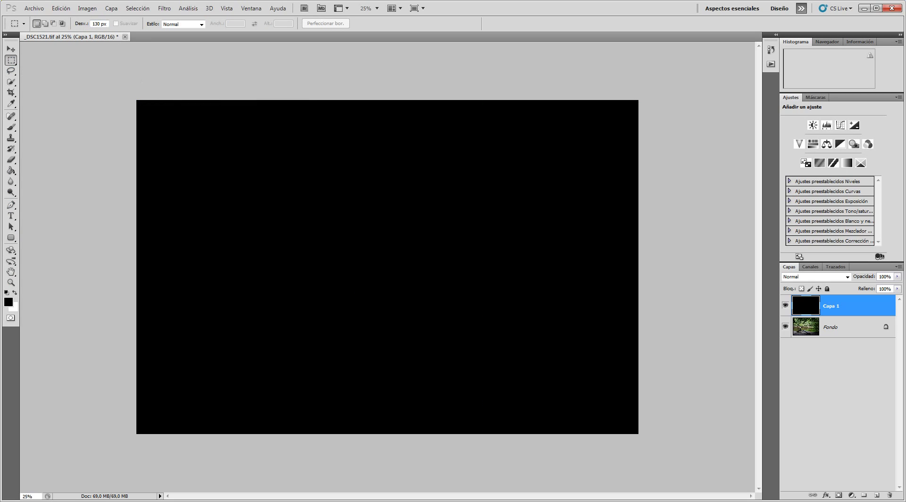
drag(98, 23, 92, 22)
text(200)
click(898, 277)
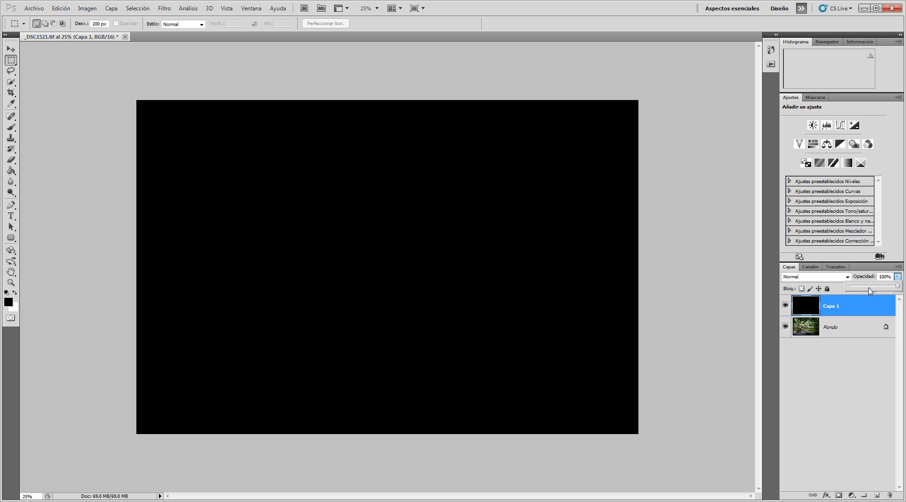
click(869, 287)
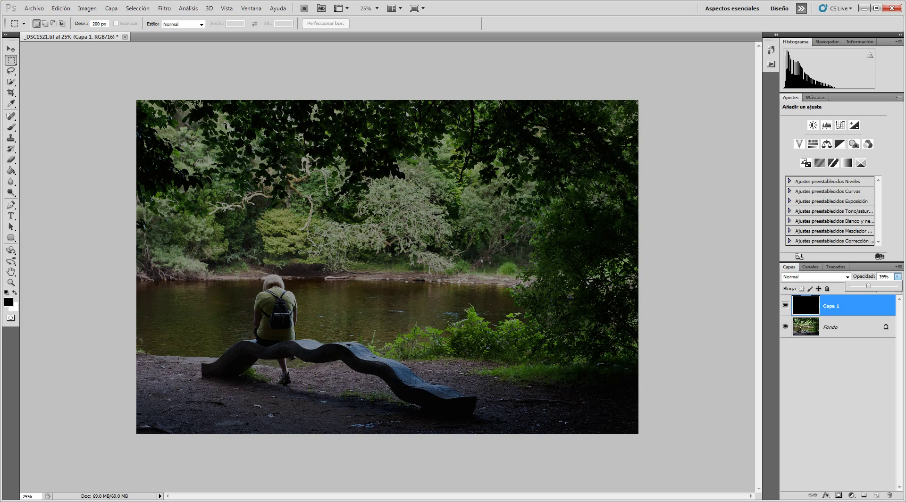
Mask Capa 1 with the inverse of a feathered rectangular selection around the river, the seated person and the bench.
drag(154, 154, 546, 424)
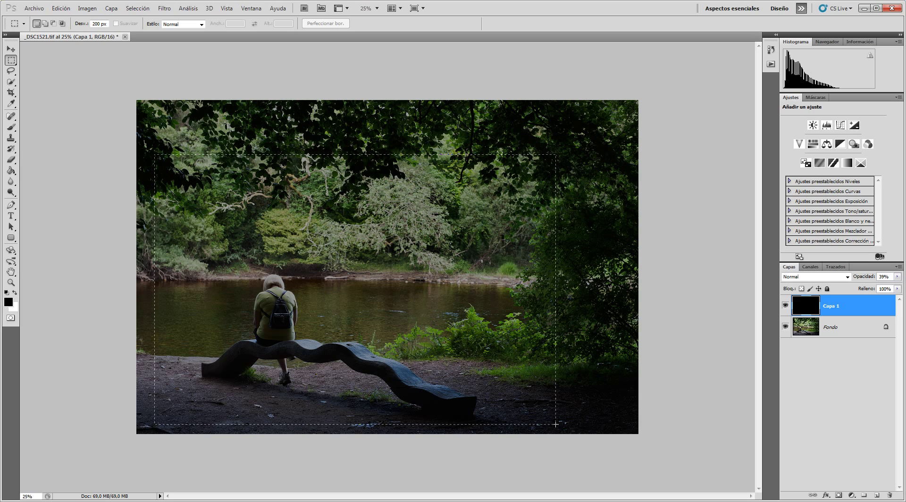
drag(556, 421, 556, 422)
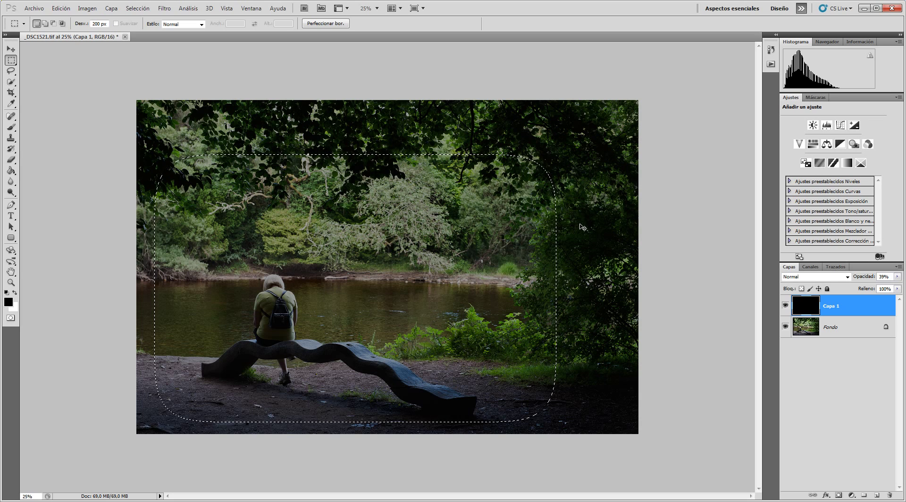
key(ctrl+shift+i)
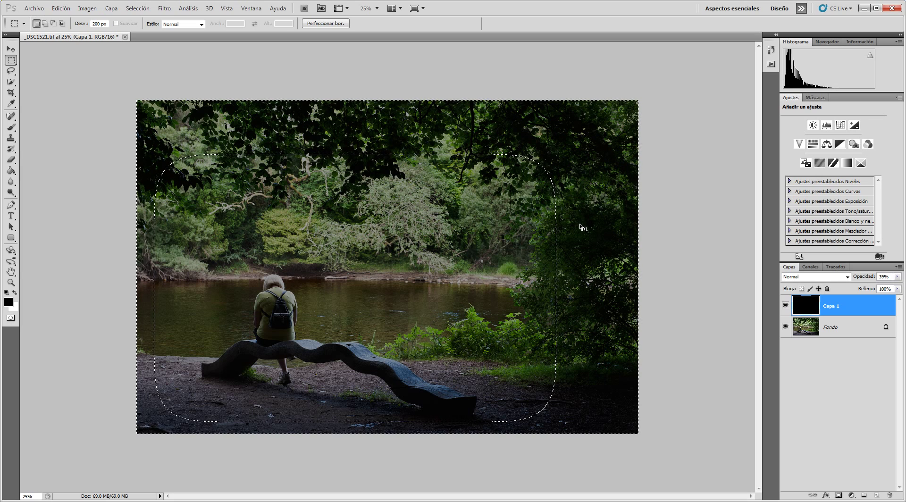
click(131, 10)
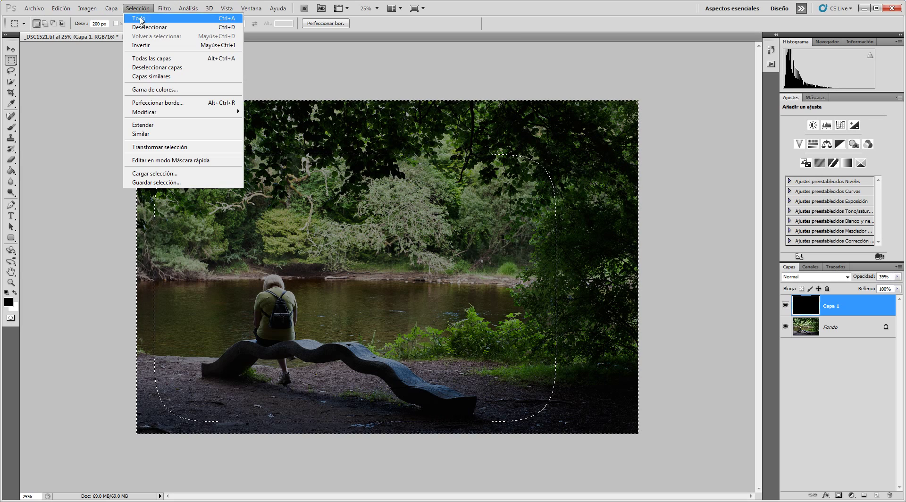
click(165, 45)
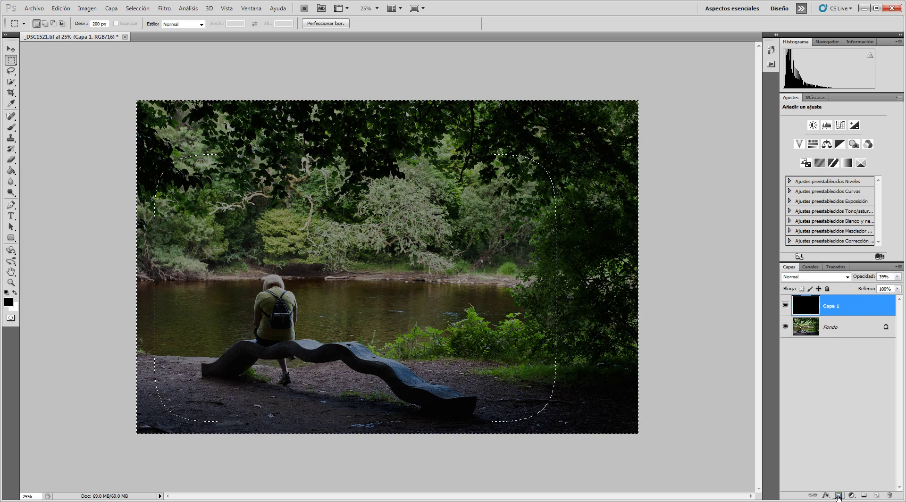
click(839, 496)
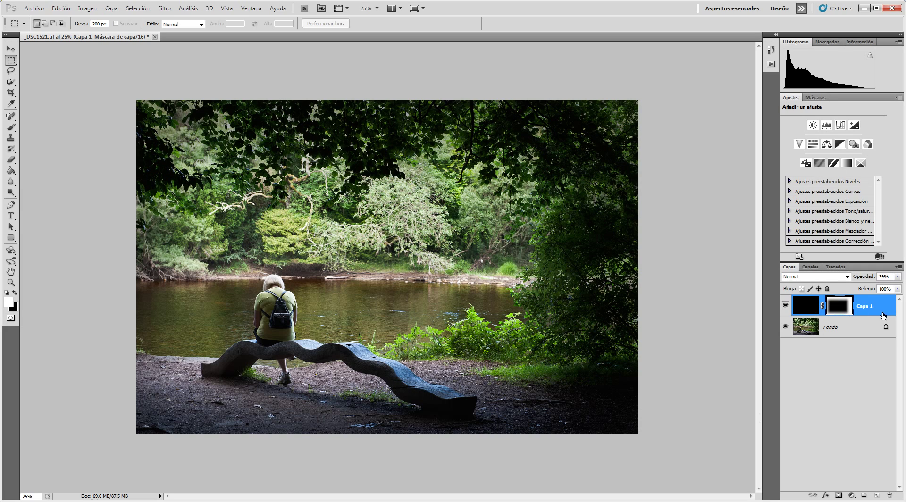
Try the black layer Capa 1 at 100% opacity and reduce its opacity to 26%.
click(803, 311)
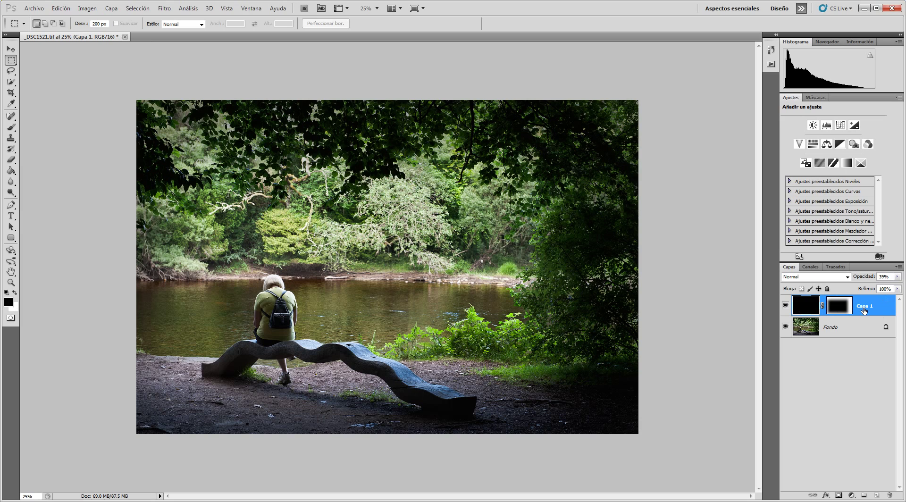
click(897, 276)
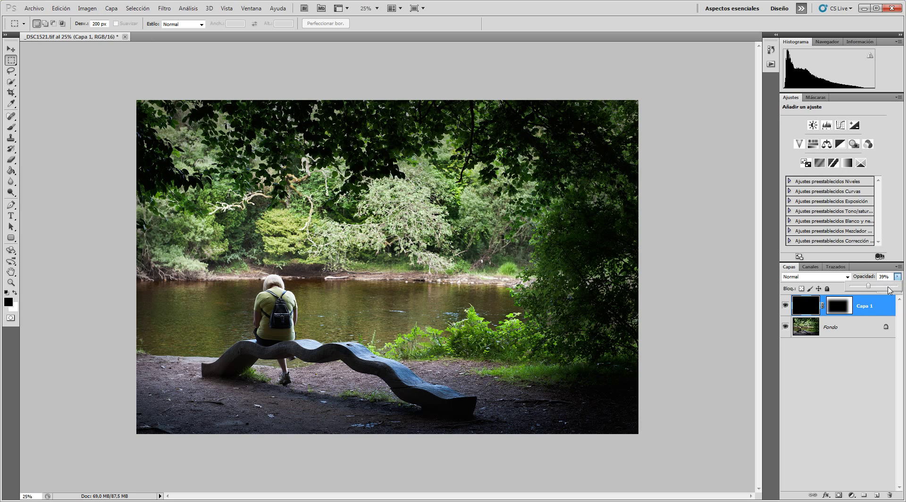
drag(868, 286, 898, 286)
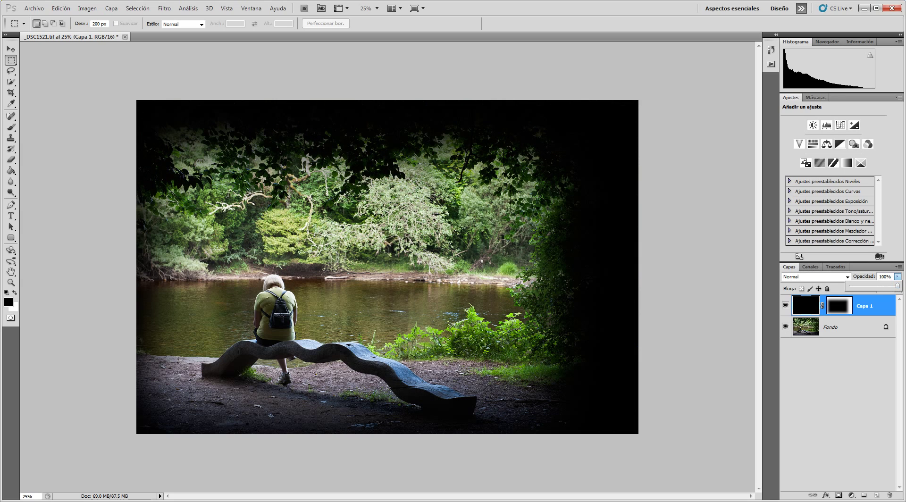
drag(898, 287, 871, 287)
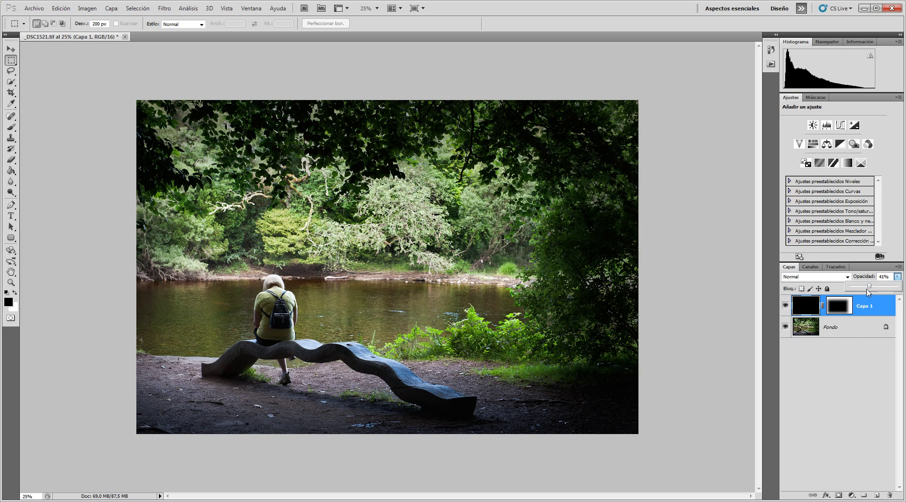
mouse_move(868, 290)
mouse_down()
mouse_move(860, 287)
mouse_move(886, 289)
mouse_move(864, 288)
mouse_up()
Try the blending modes Superponer and Multiplicar on Capa 1 and raise its opacity to 100%.
click(825, 280)
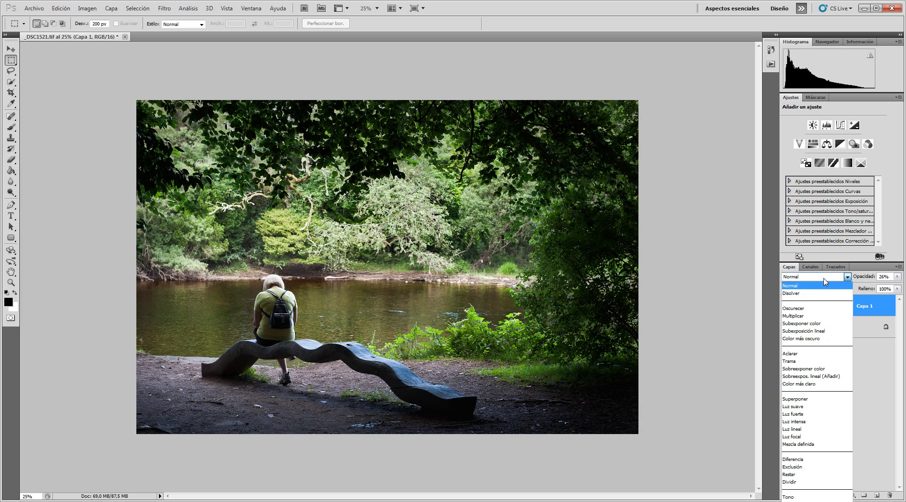
click(796, 399)
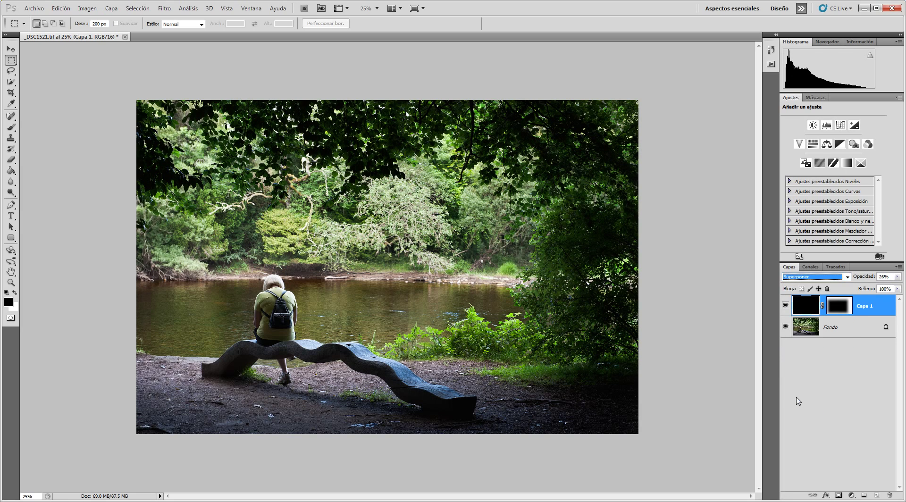
click(811, 279)
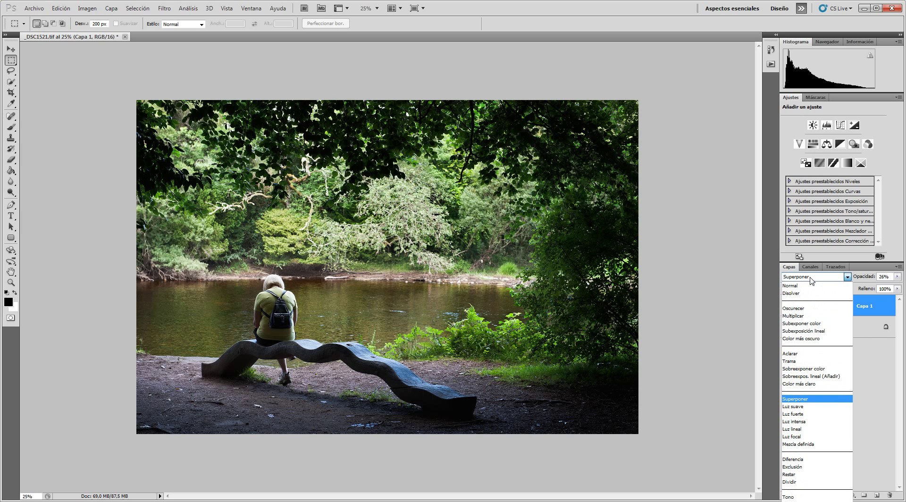
click(808, 319)
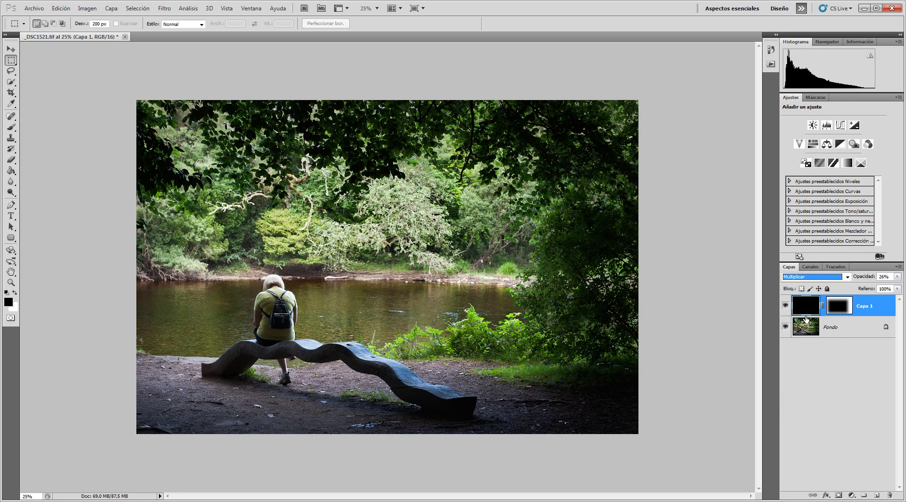
click(898, 277)
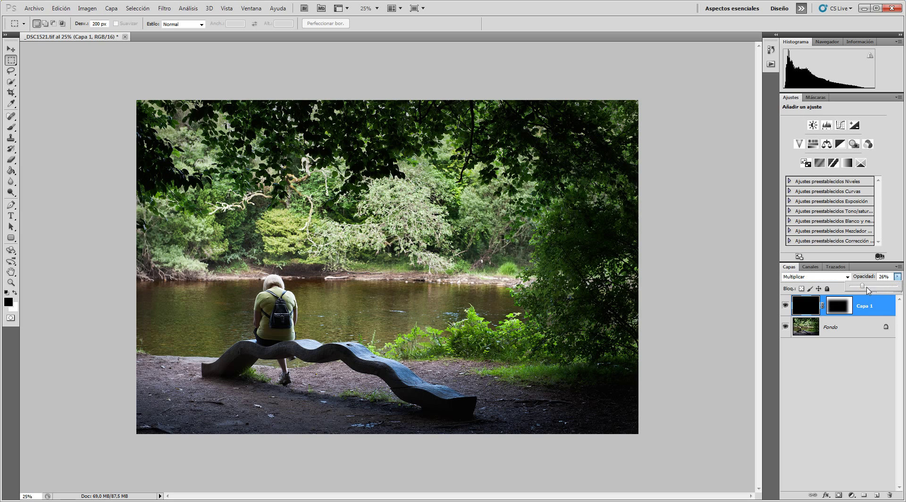
drag(861, 286, 897, 286)
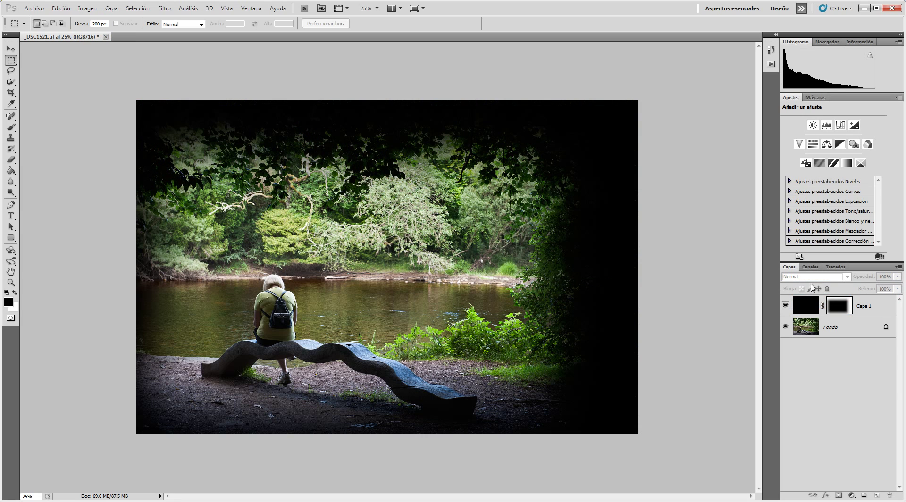
Try the blending modes Oscurecer, Subexponer color, Color más oscuro and Superponer on Capa 1.
click(816, 312)
click(803, 279)
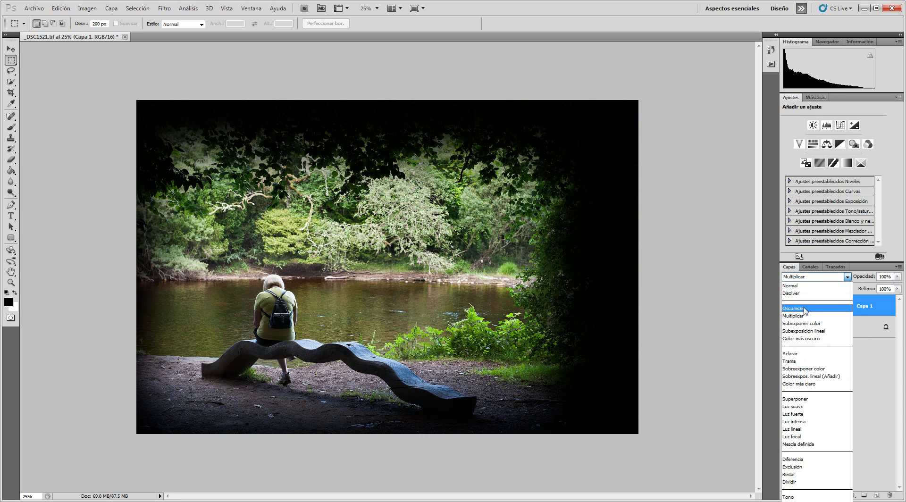
click(806, 311)
click(805, 277)
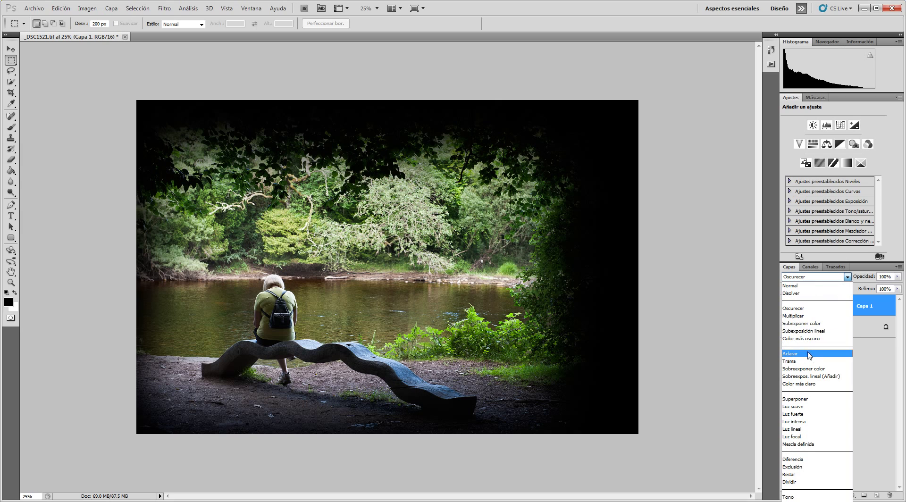
click(805, 309)
click(818, 279)
click(803, 324)
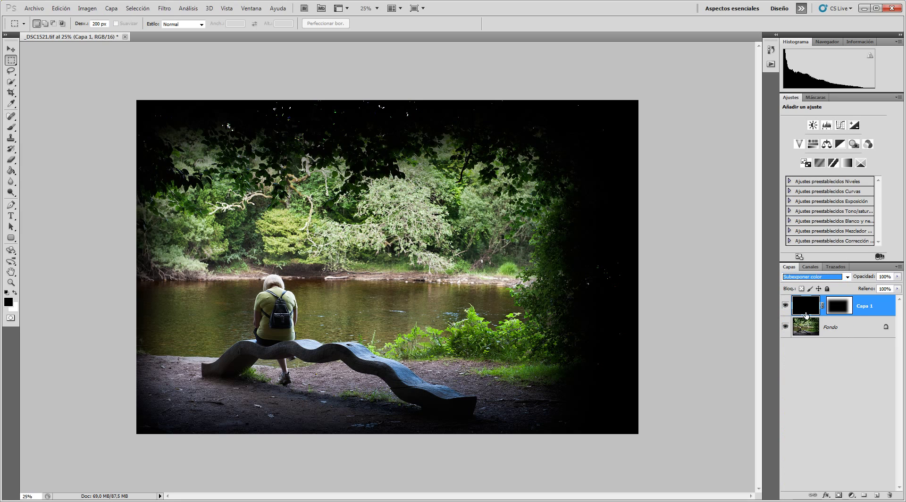
click(797, 277)
click(811, 340)
click(793, 279)
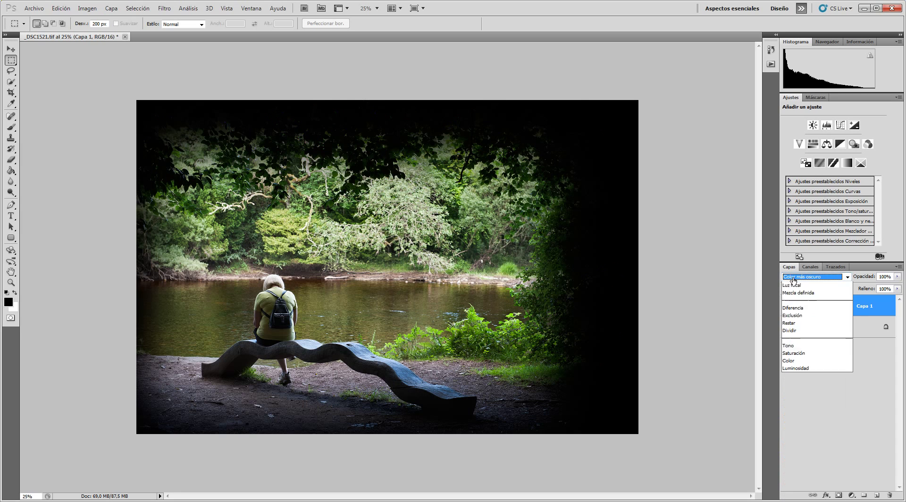
click(811, 400)
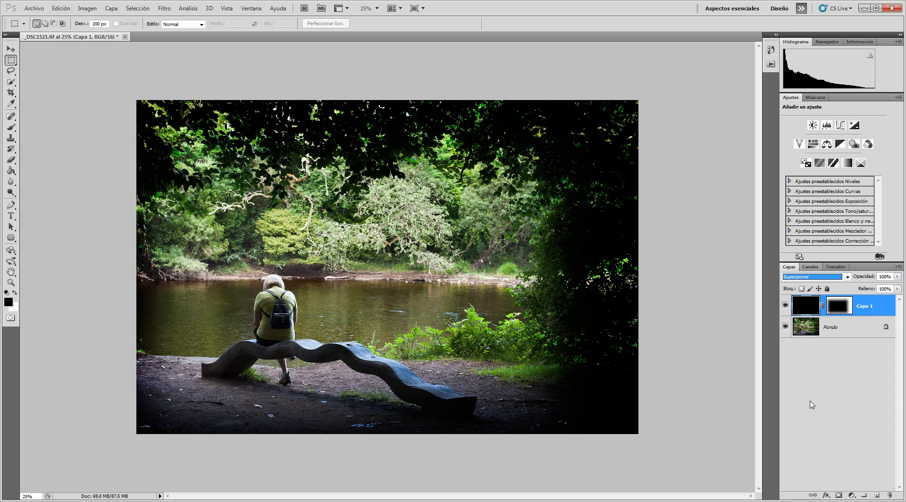
Set Capa 1's blending mode to Luz suave and its opacity to 70%.
click(812, 277)
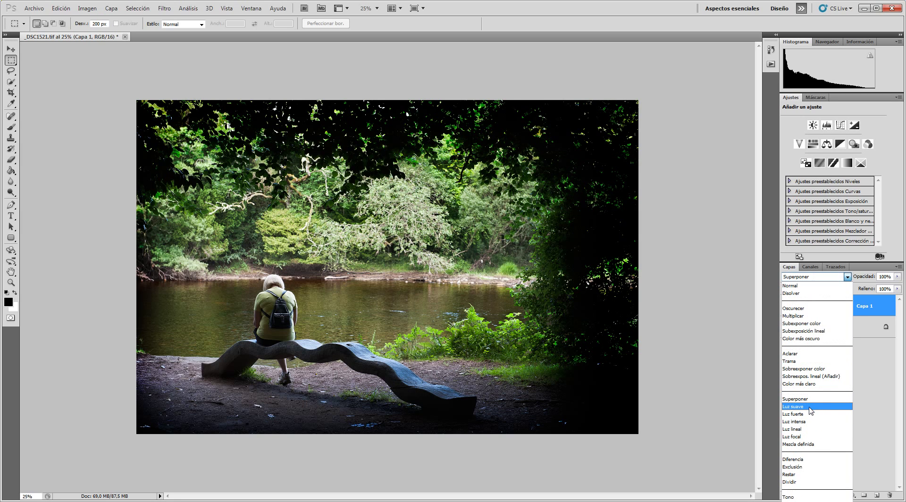
click(811, 408)
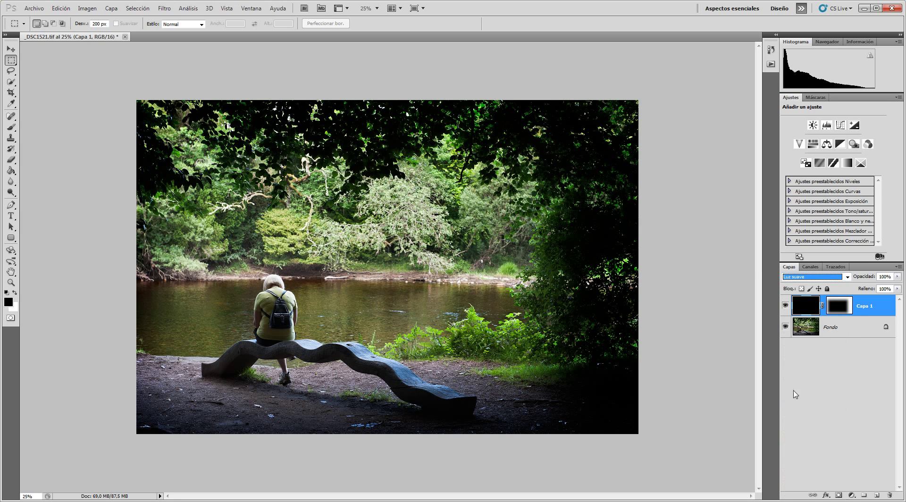
click(898, 278)
drag(898, 288, 881, 290)
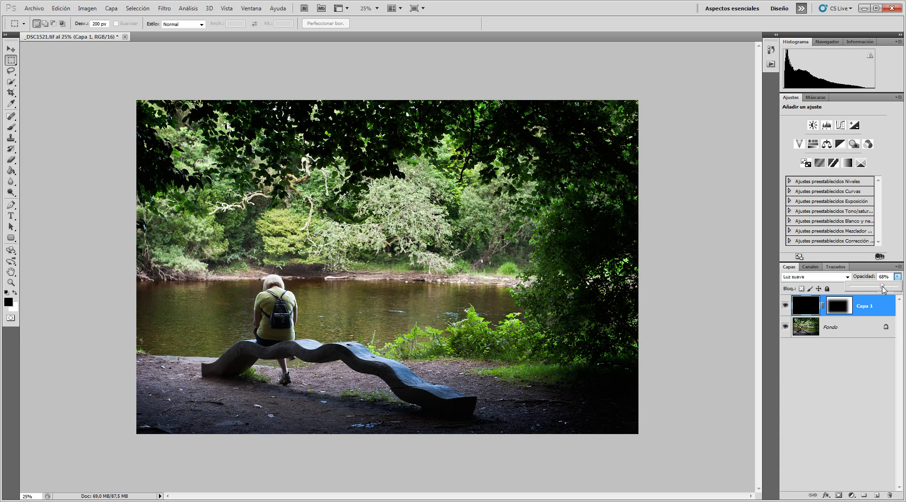
click(889, 379)
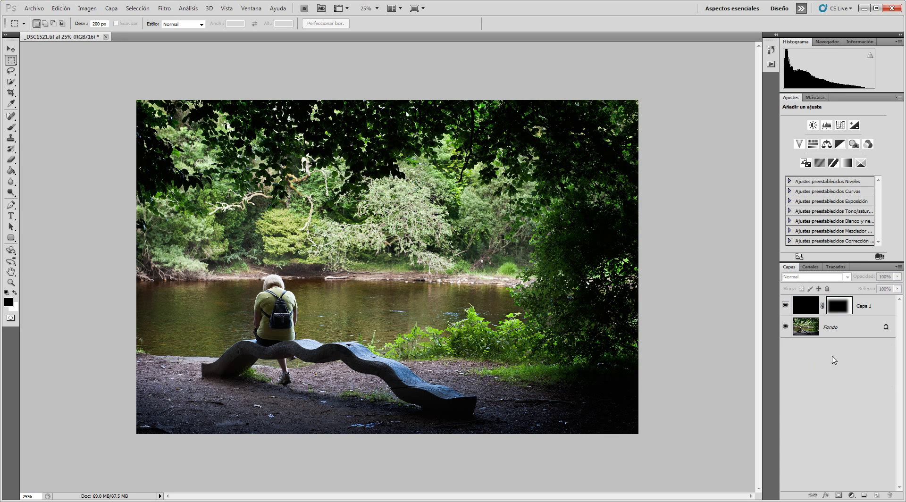
Hide and show Capa 1 repeatedly to compare the photo with and without the black-layer vignette.
click(786, 307)
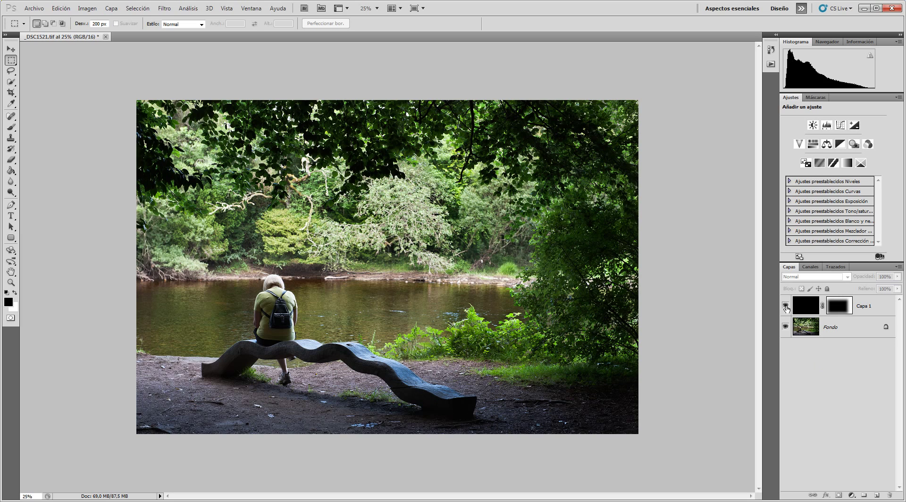
click(786, 307)
click(786, 307)
click(786, 307)
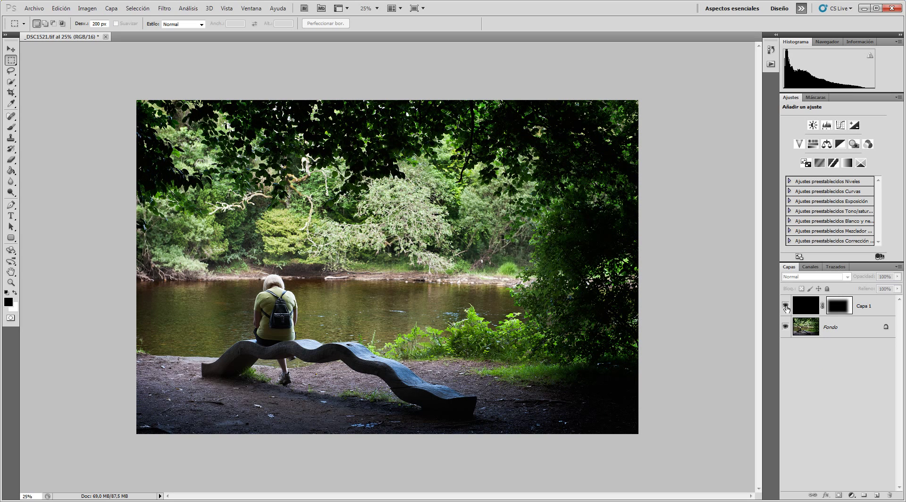
Raise Capa 1's opacity to 100%, keeping the Luz suave blending mode.
click(816, 312)
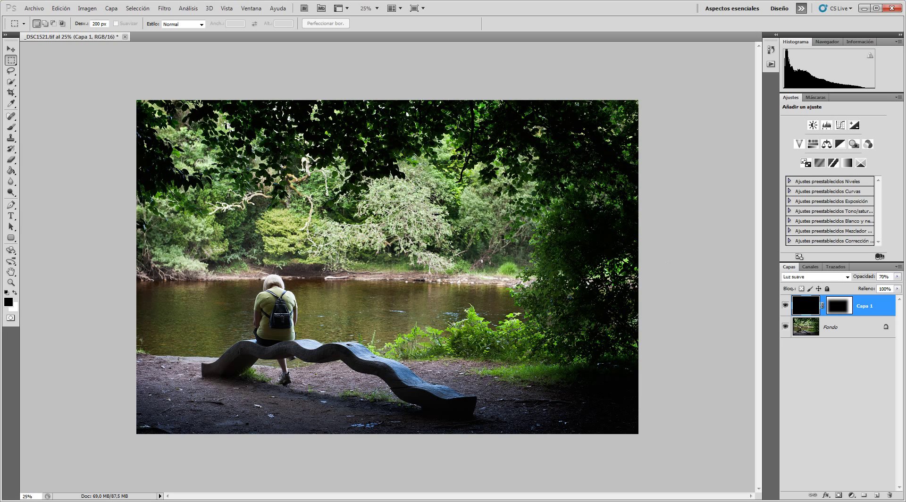
drag(898, 276, 898, 289)
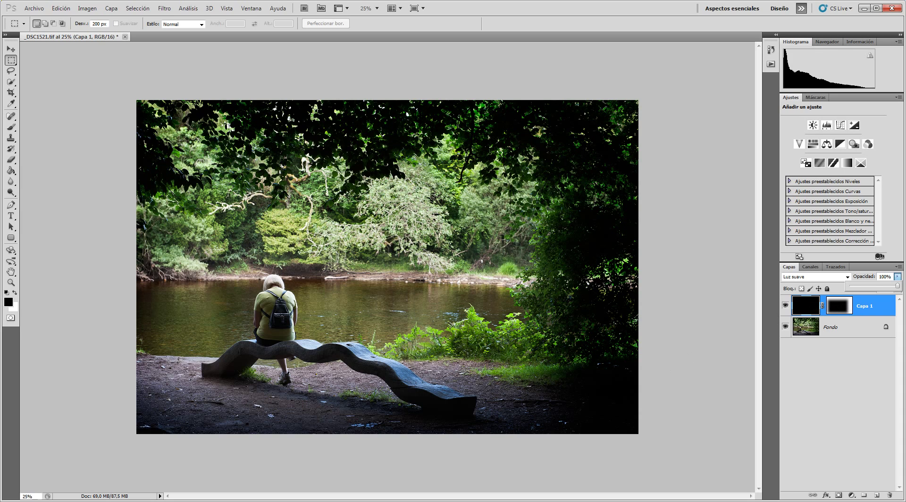
Set the foreground colour to dark green #2f5a00 and fill Capa 1 with it using the Paint Bucket.
click(793, 307)
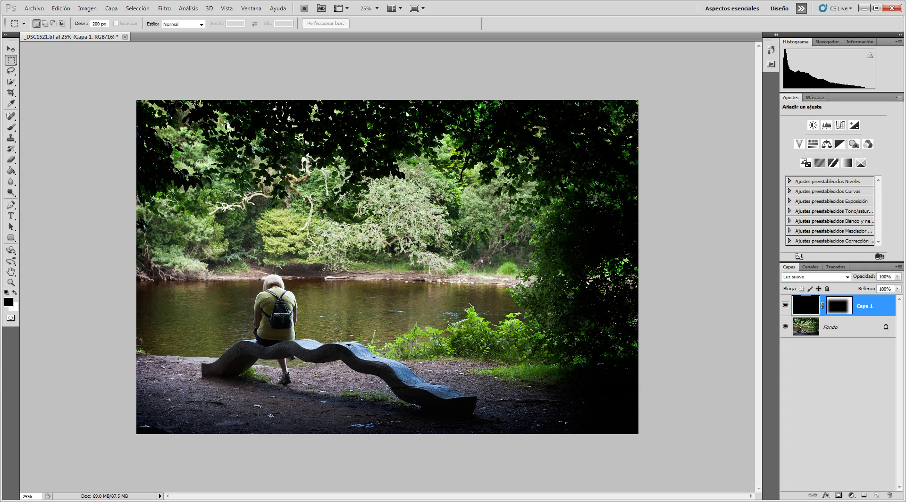
click(8, 301)
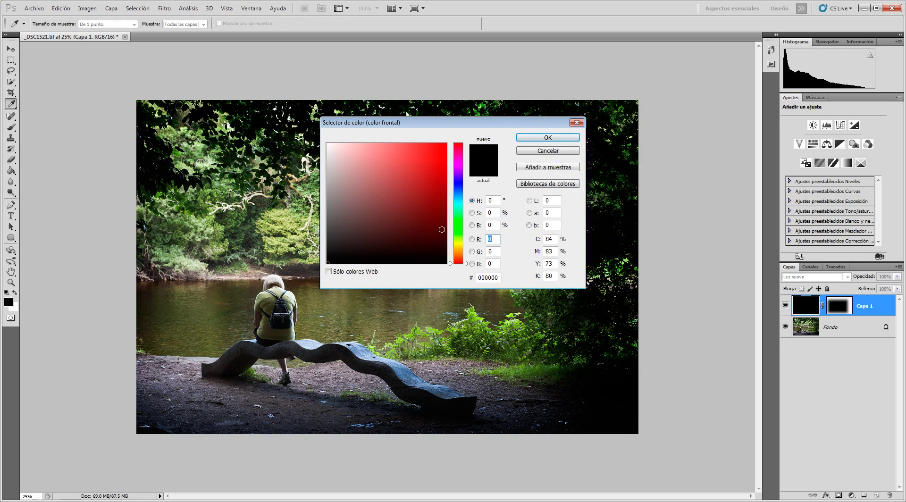
click(457, 229)
drag(458, 229, 459, 234)
drag(431, 209, 447, 223)
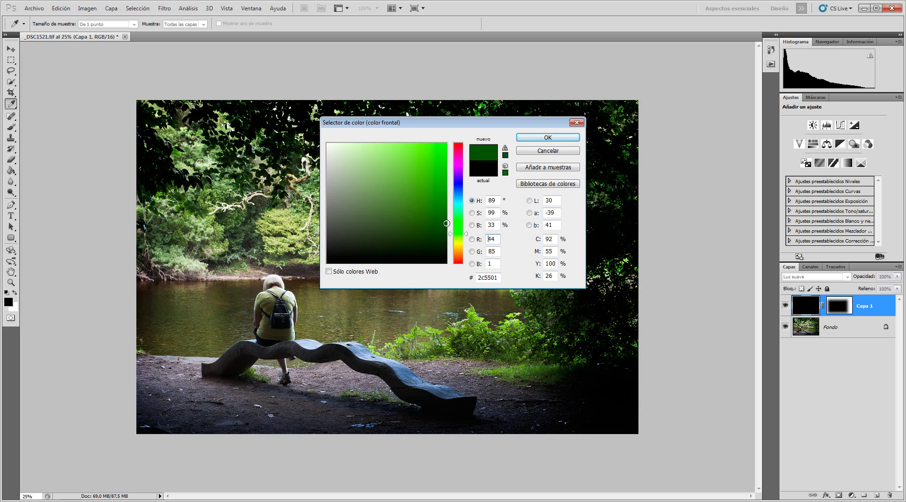
click(547, 138)
key(m)
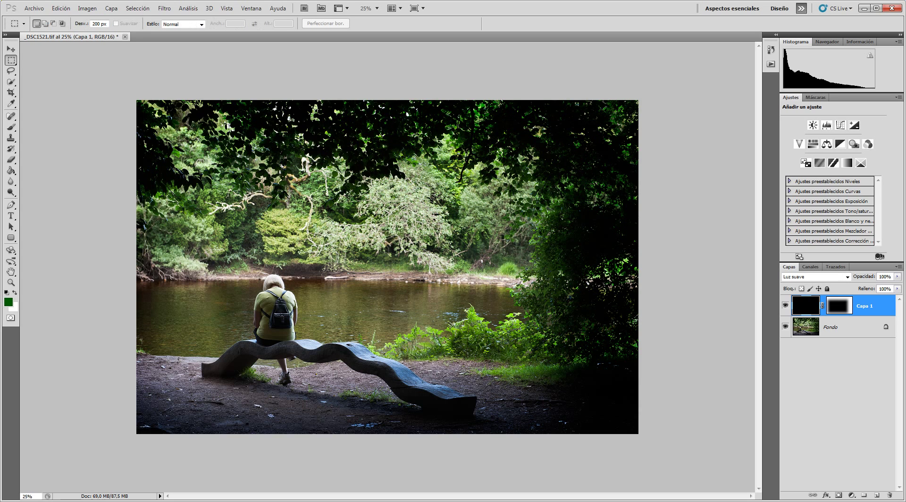
click(11, 171)
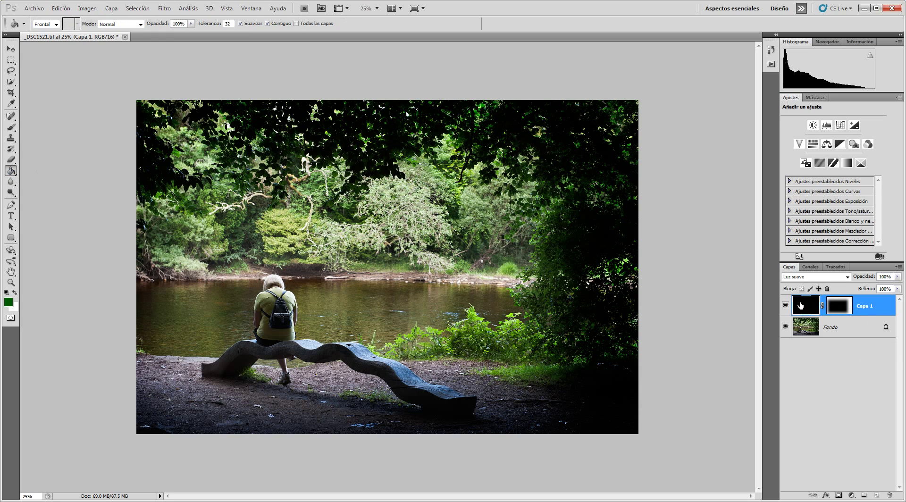
click(441, 286)
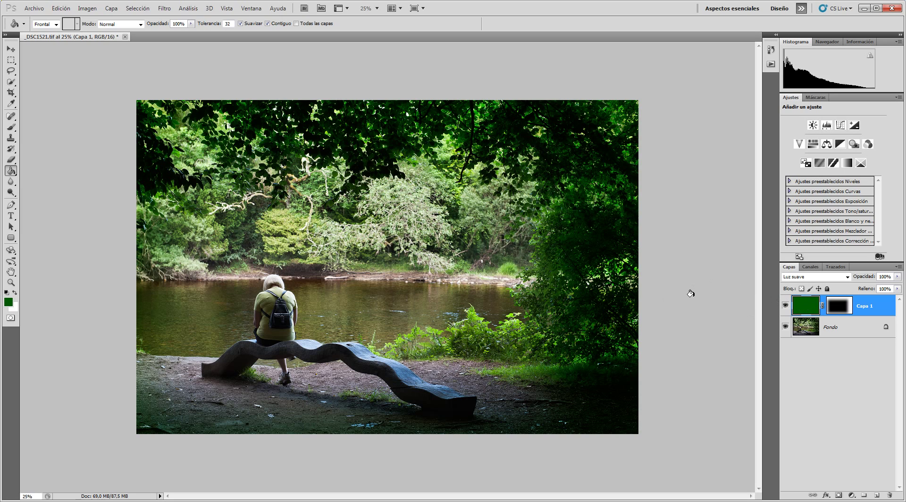
Lower Capa 1's opacity to 69% and try the blending modes Superponer and Oscurecer.
click(897, 277)
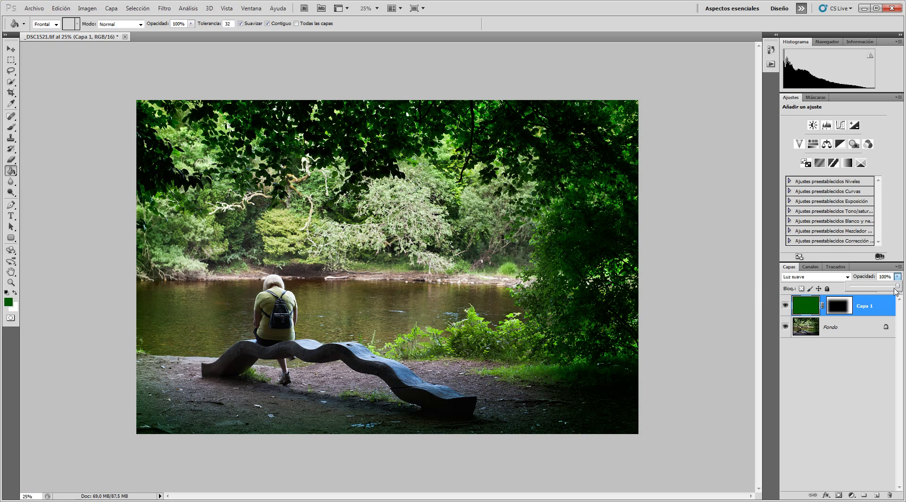
drag(897, 286, 883, 289)
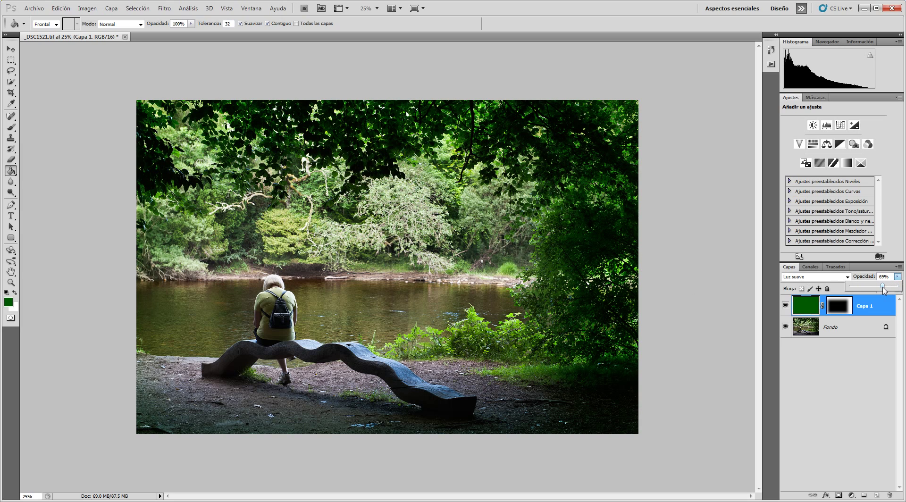
click(813, 277)
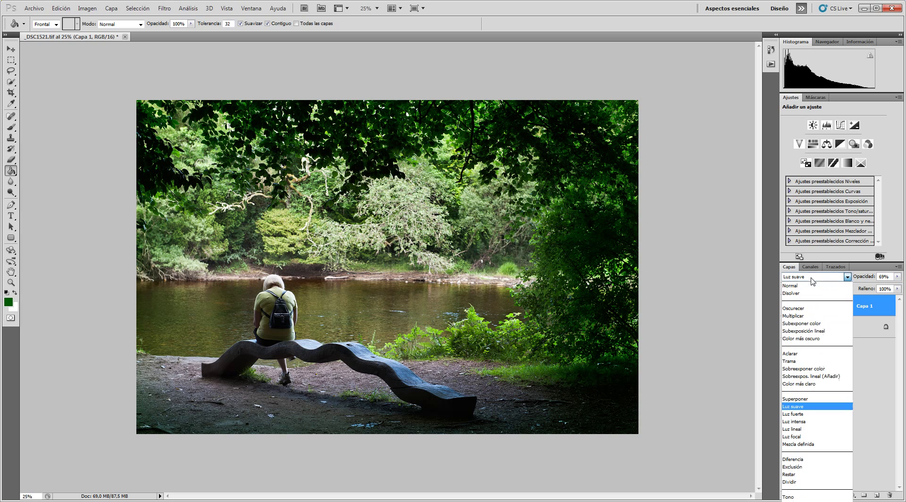
click(794, 400)
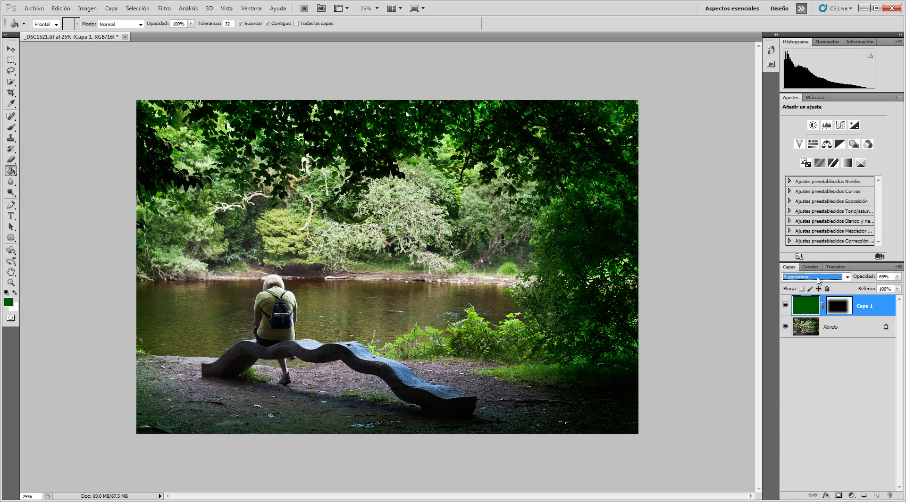
click(819, 279)
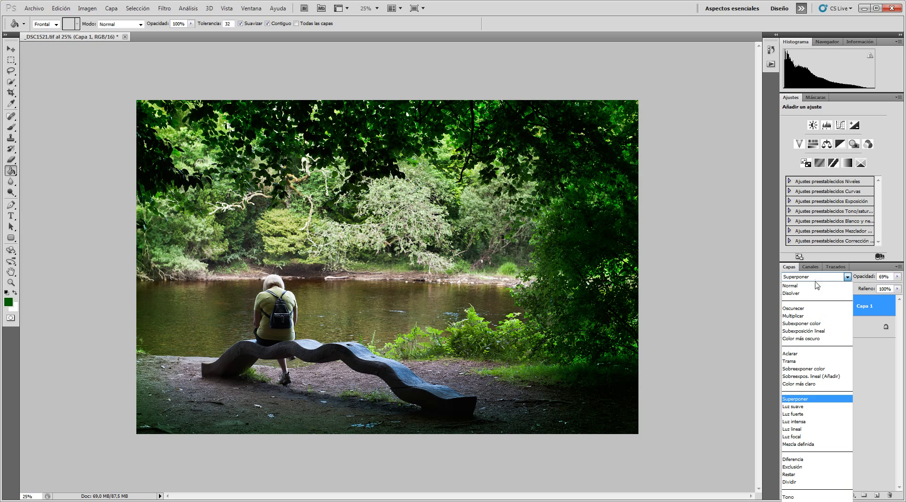
click(810, 310)
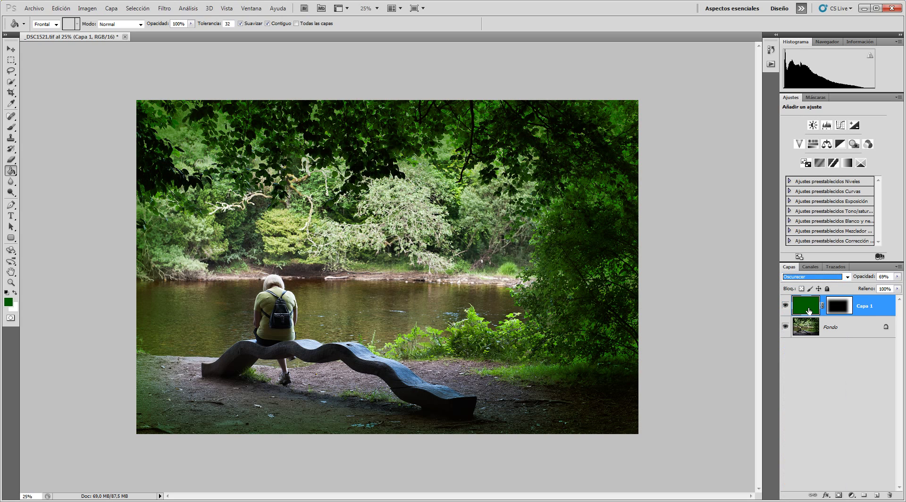
Set Capa 1's blending mode to Multiplicar and its opacity to 31%.
click(811, 281)
click(804, 316)
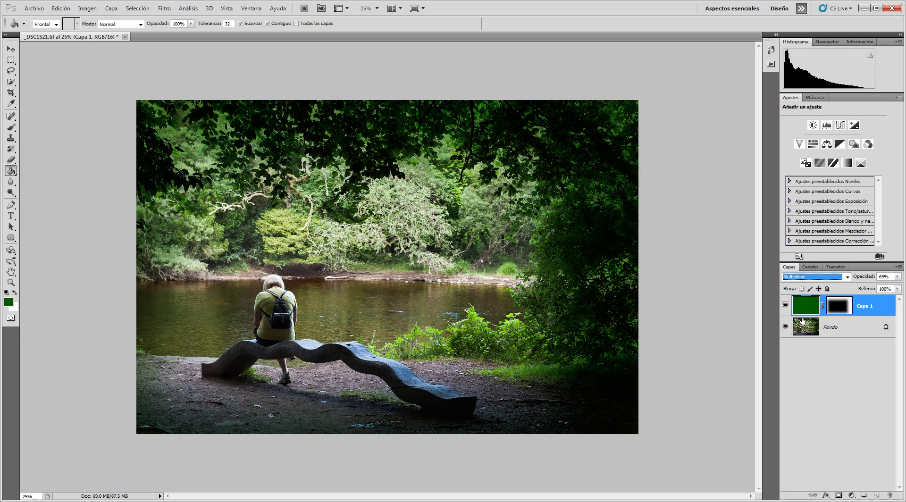
click(898, 277)
drag(884, 289, 868, 290)
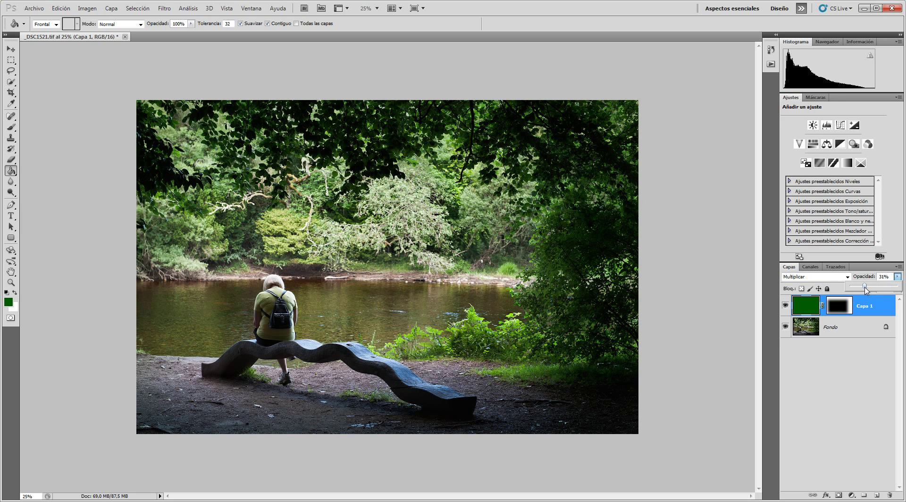
Hide and show Capa 1 to compare the photo with and without the green vignette.
click(784, 306)
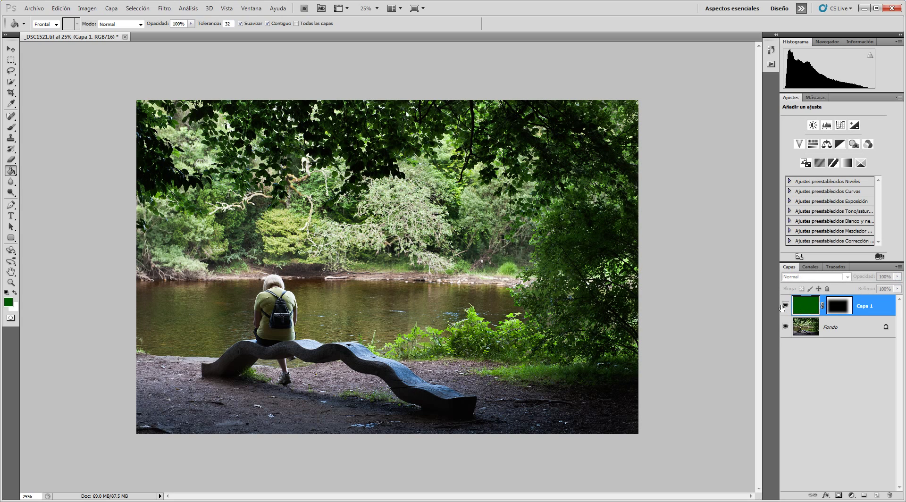
click(783, 308)
click(782, 308)
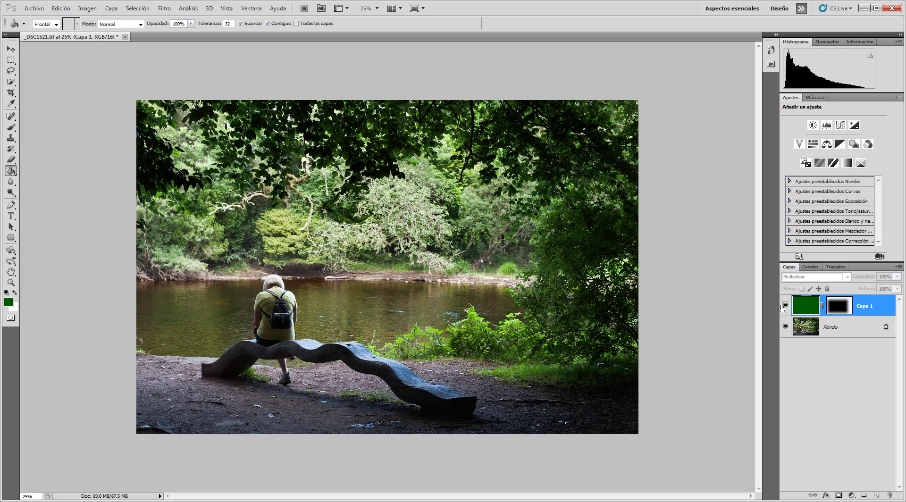
click(784, 307)
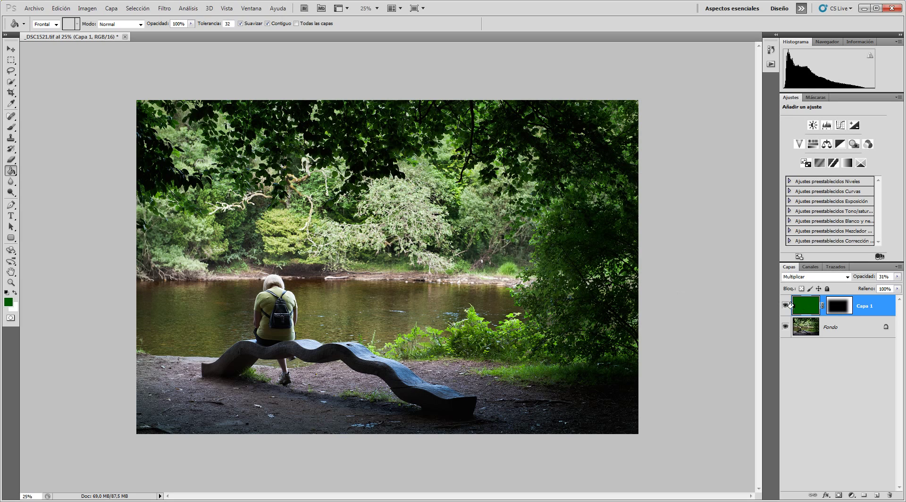
Choose a darker green as the foreground colour and refill Capa 1 with it.
click(8, 302)
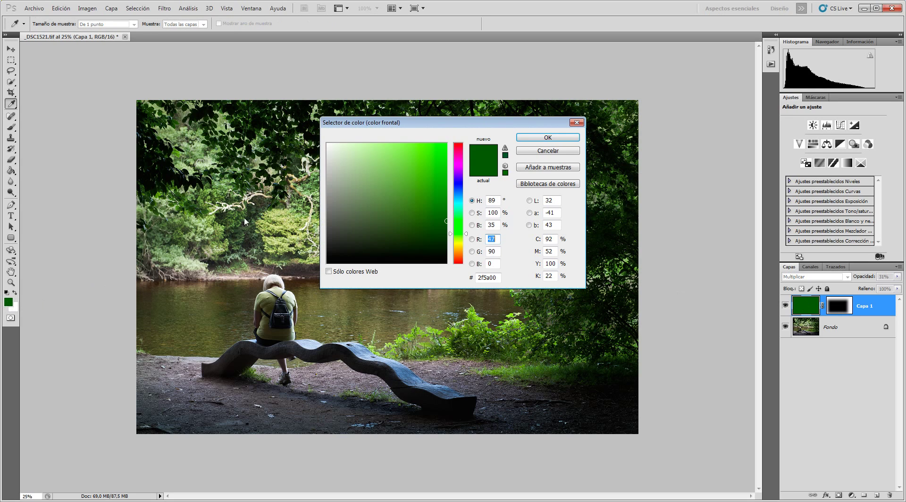
click(450, 233)
click(548, 137)
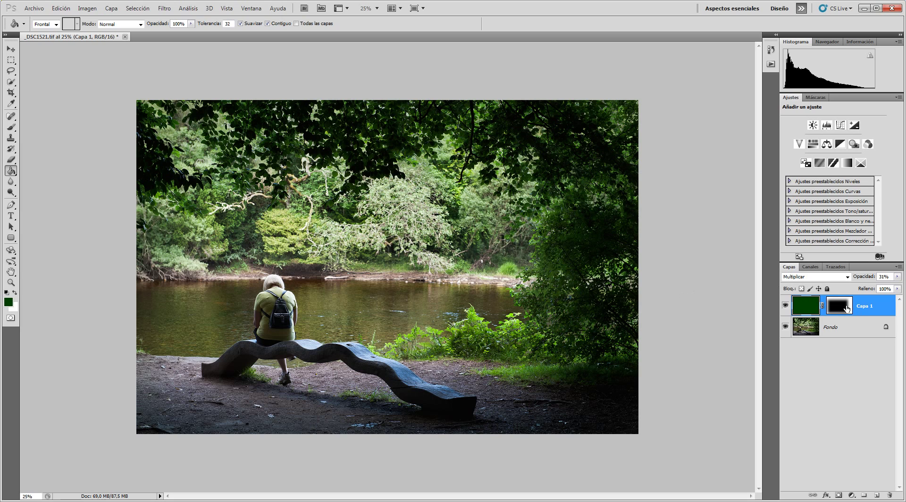
Refine Capa 1's layer mask with a Calar value of 250 px and a negative Desplazamiento de borde.
right_click(845, 308)
key(Escape)
click(838, 310)
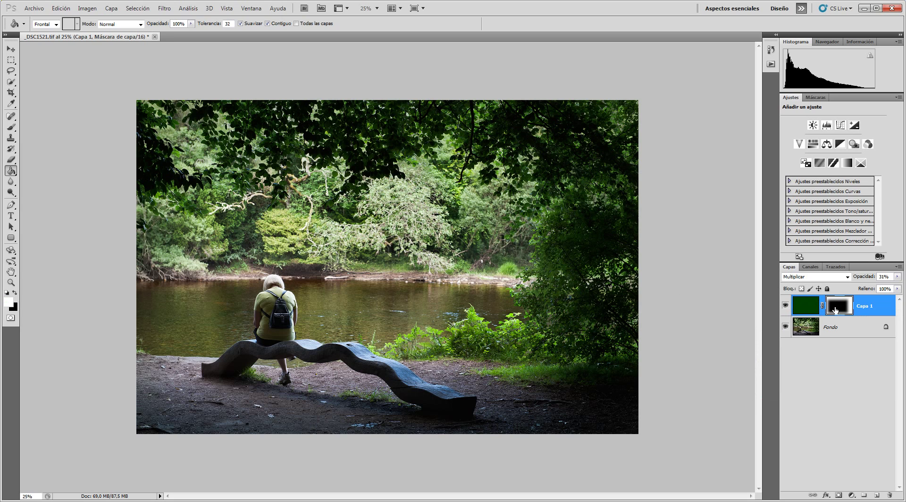
right_click(840, 310)
click(805, 386)
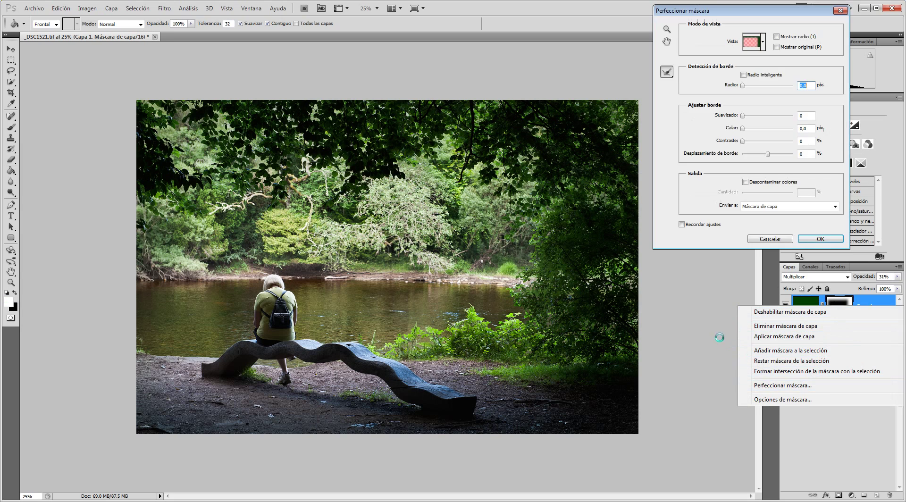
drag(744, 128, 808, 136)
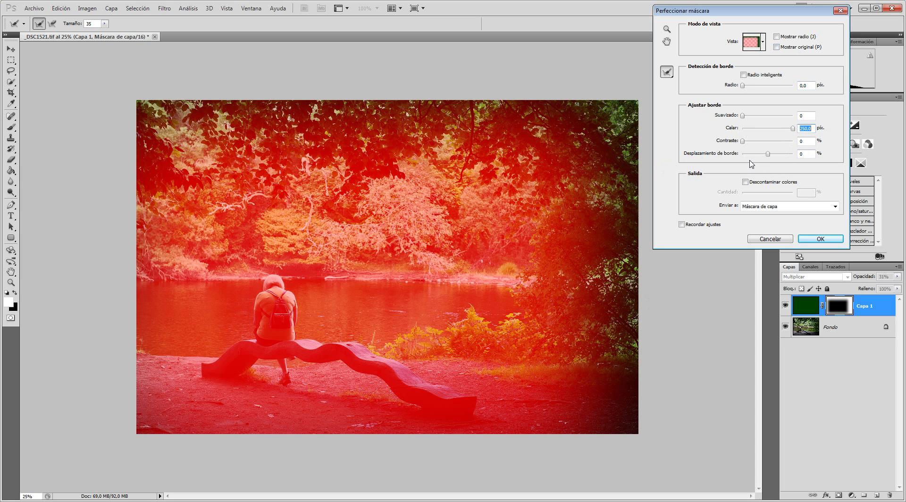
drag(768, 154, 761, 153)
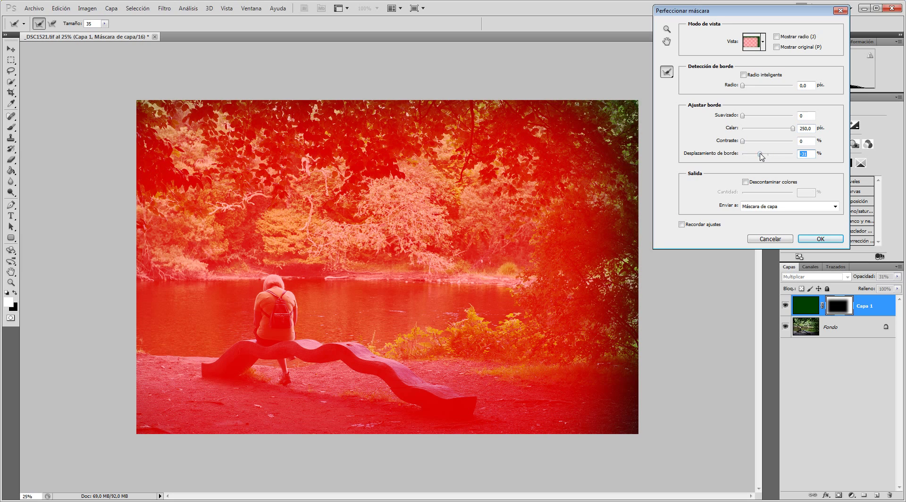
click(821, 239)
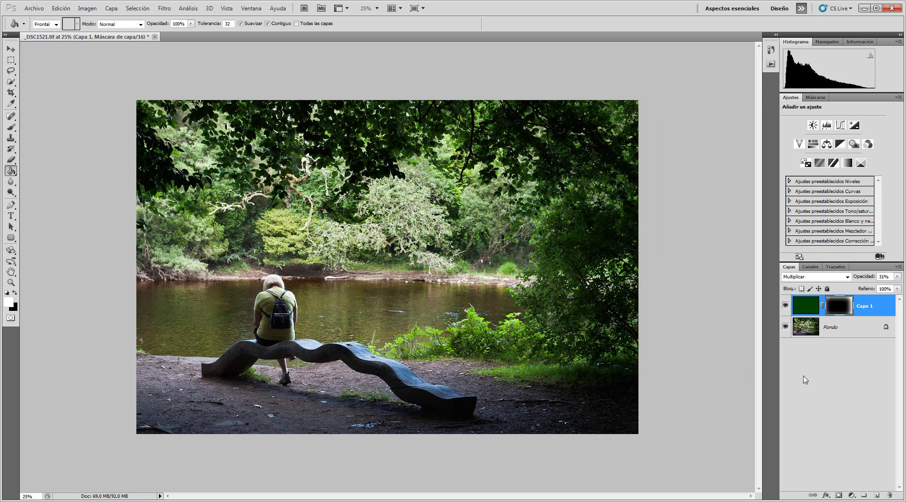
Hide and show Capa 1 to check the effect of the softened mask on the photo.
click(804, 378)
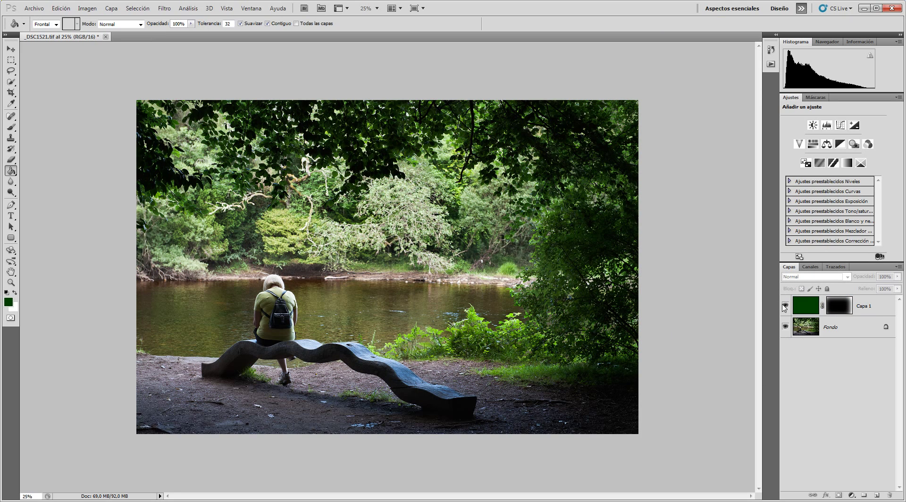
click(786, 307)
click(785, 307)
Try Capa 1 at 100% opacity and settle on 50%, keeping the Multiplicar blending mode.
click(805, 306)
click(898, 277)
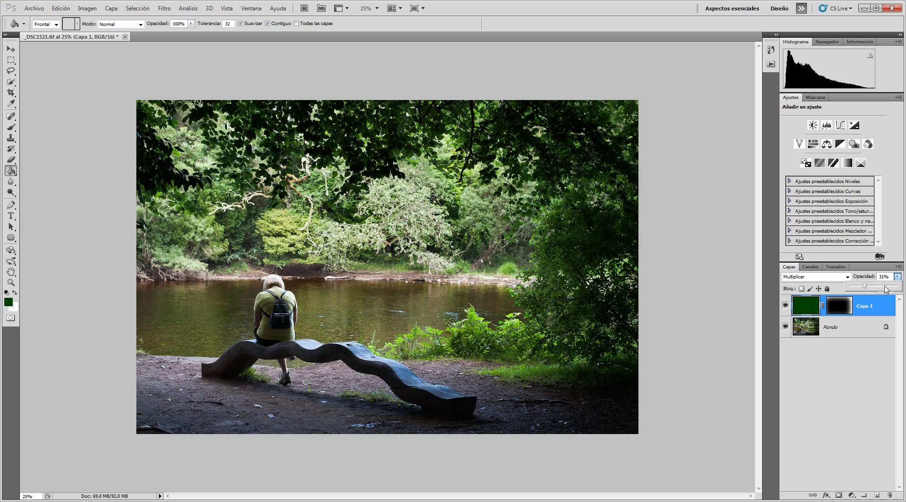
drag(865, 286, 903, 287)
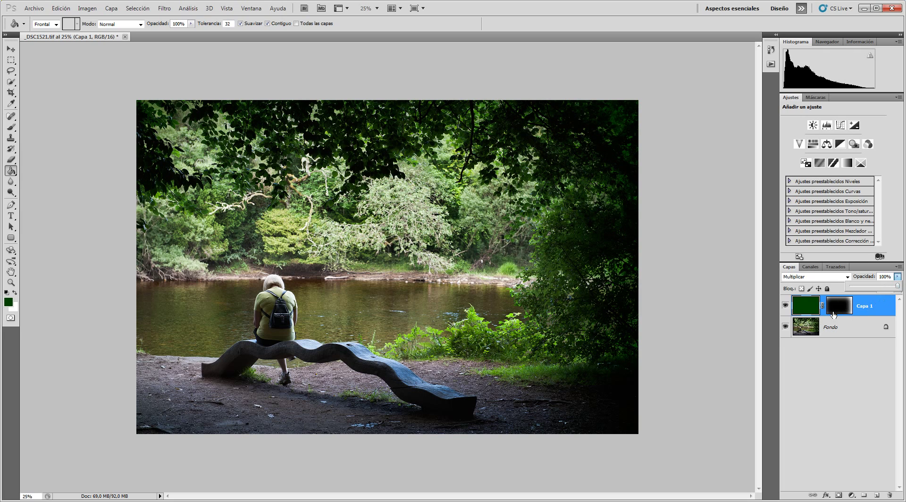
drag(898, 286, 881, 289)
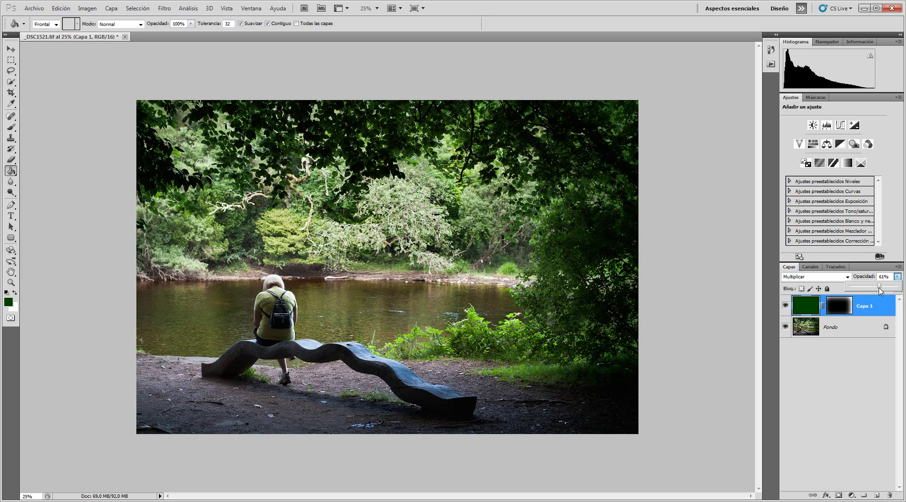
drag(879, 290, 874, 290)
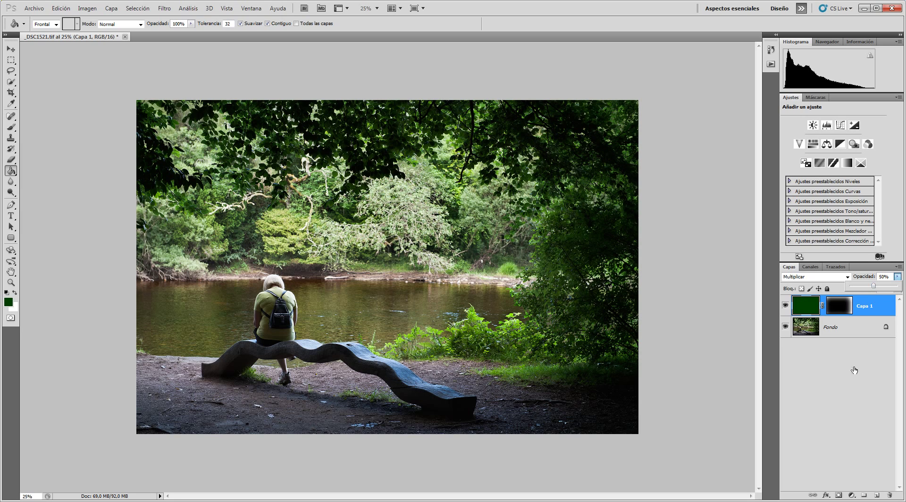
Toggle Capa 1's visibility repeatedly to compare the photo with and without the 50% green vignette, and reselect the layer.
click(794, 397)
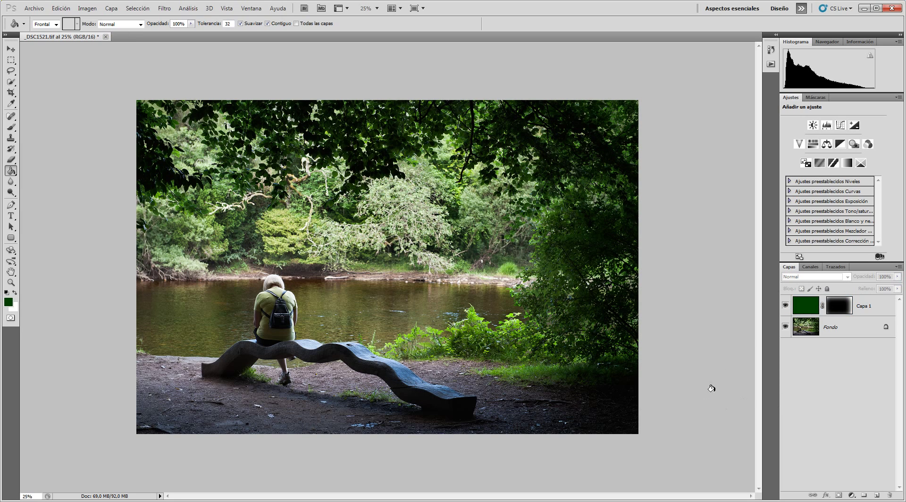
click(786, 307)
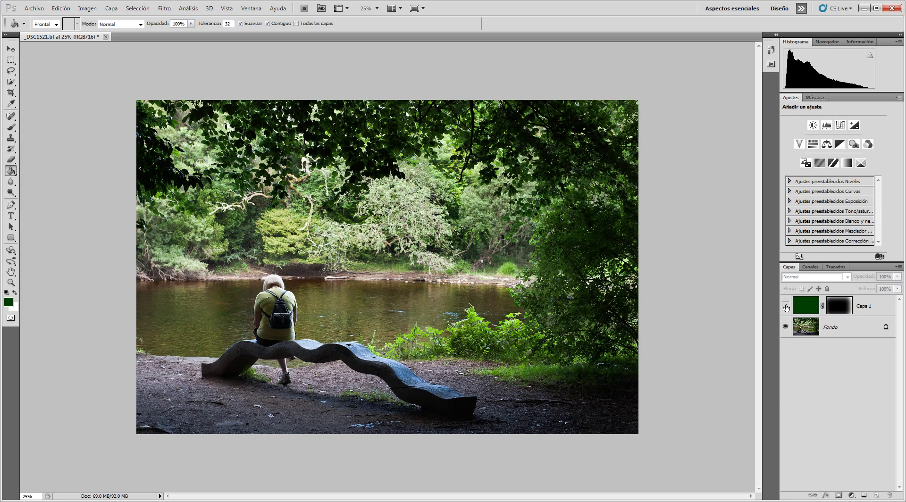
click(786, 307)
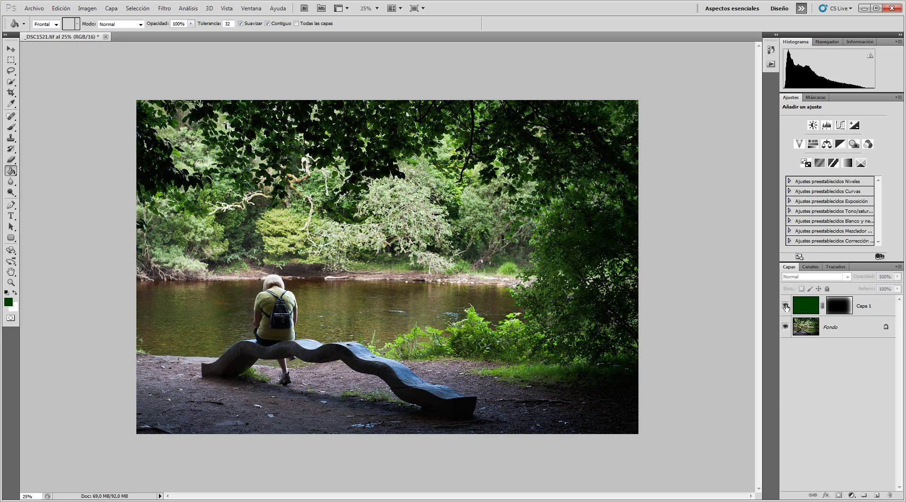
click(786, 307)
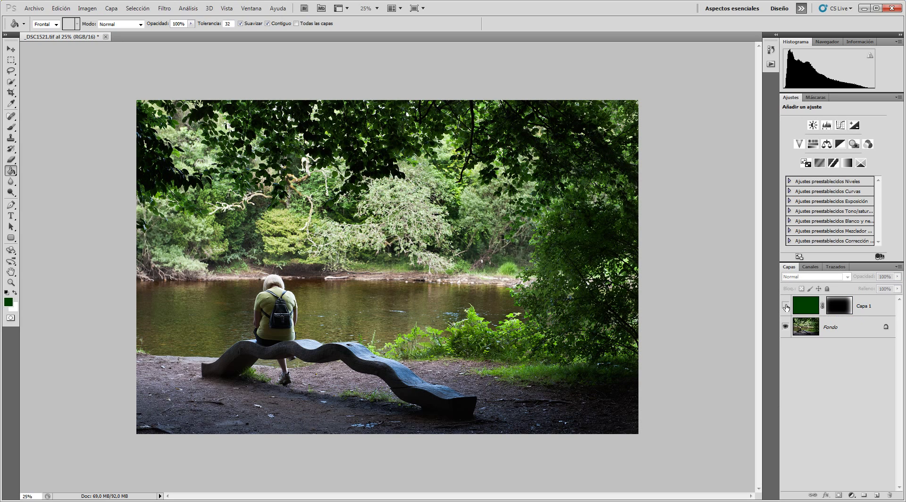
click(786, 306)
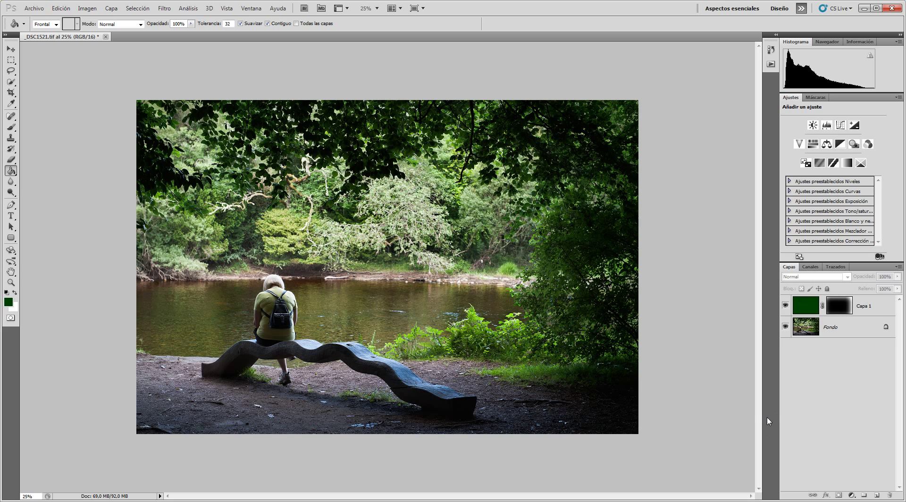
click(802, 308)
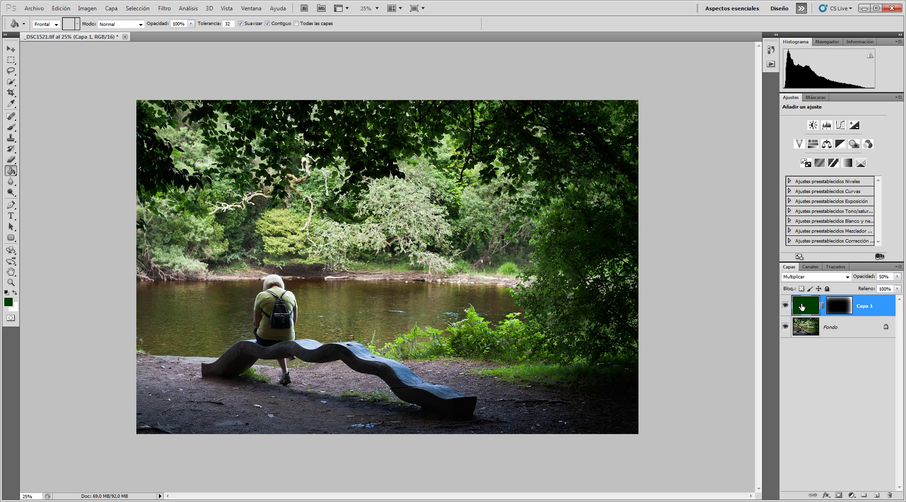
Delete the green vignette layer Capa 1 and create a new empty layer above Fondo.
drag(800, 307, 890, 495)
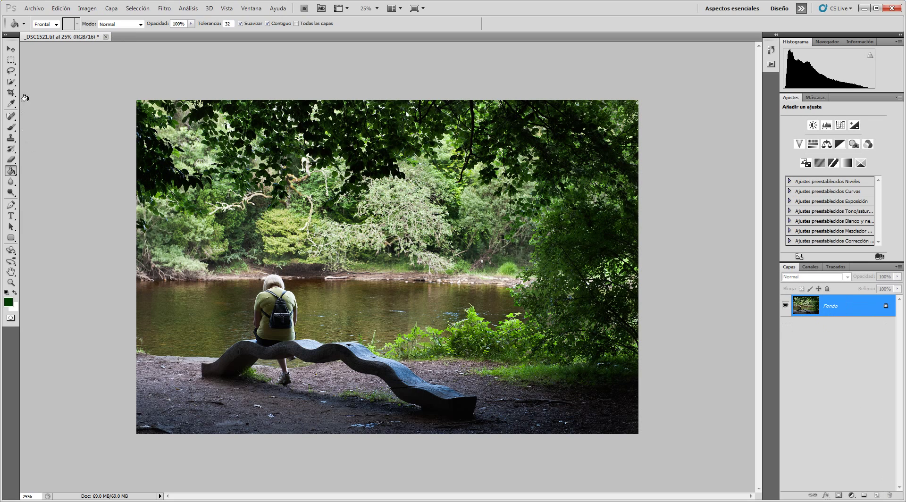
click(877, 495)
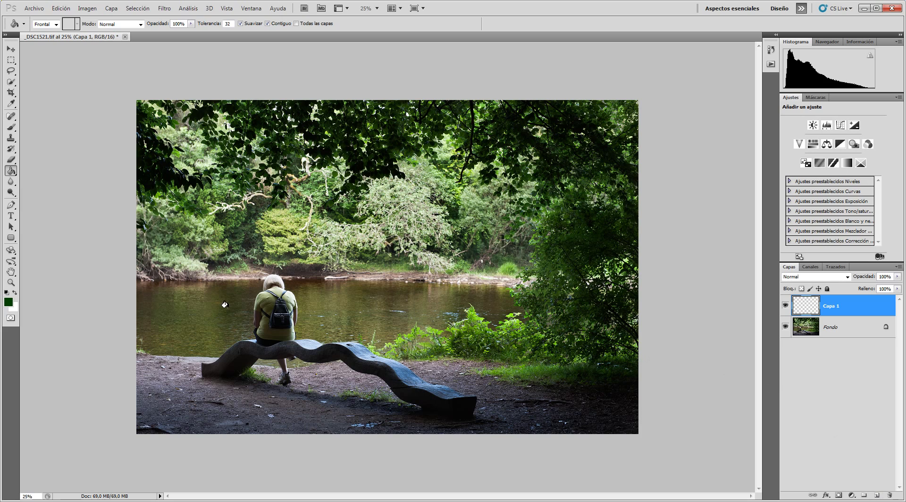
Activate the rectangular marquee tool and set its feather (Desvanecer) to 0 px.
click(10, 60)
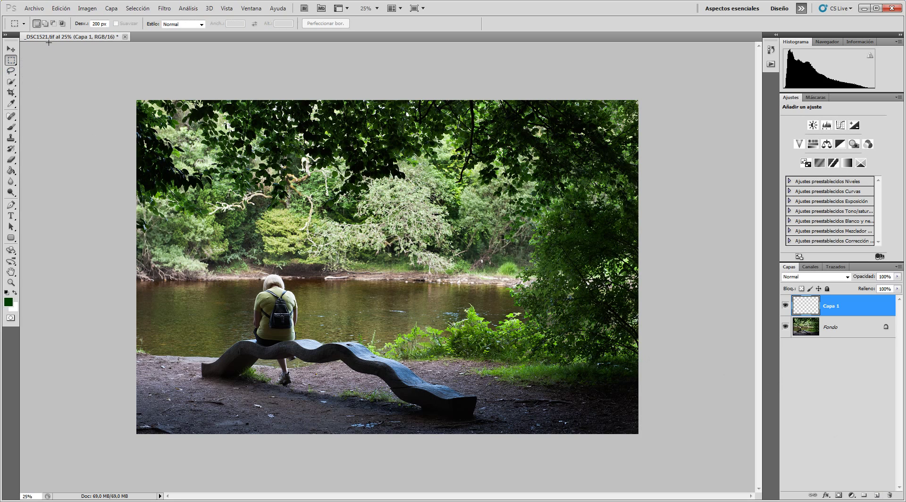
double_click(99, 23)
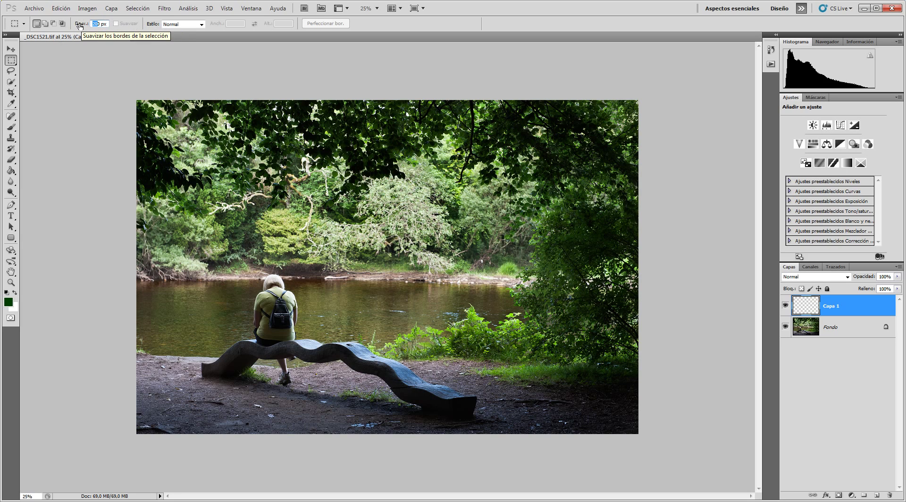
text(0)
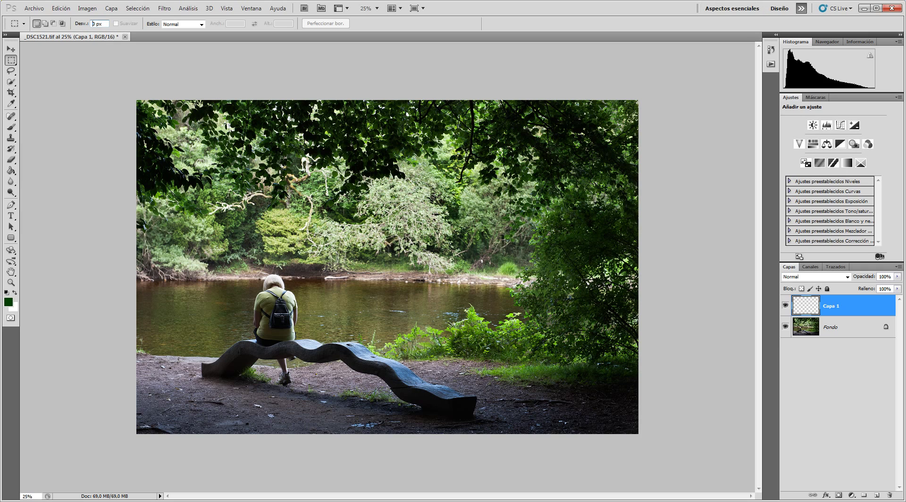
click(860, 42)
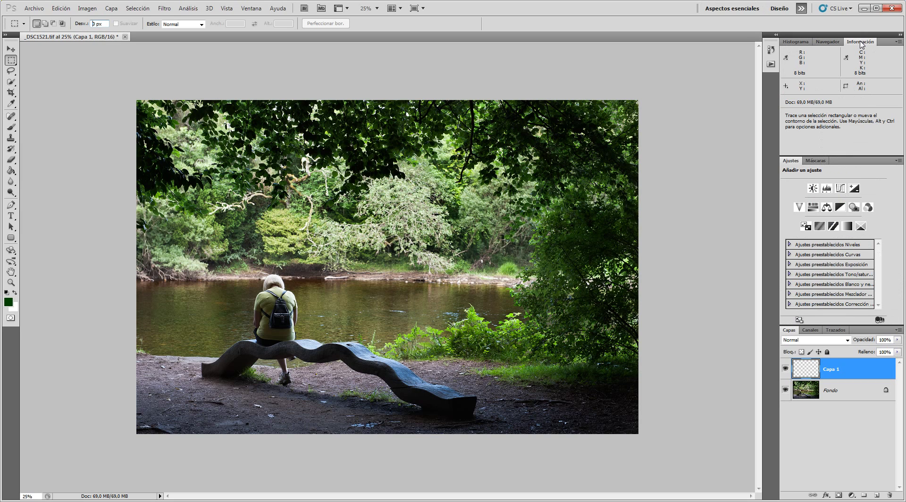
click(796, 42)
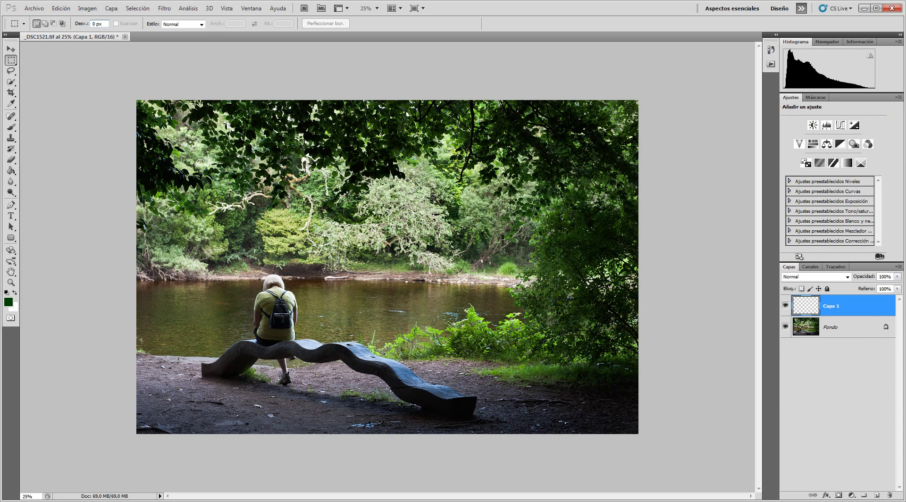
click(87, 8)
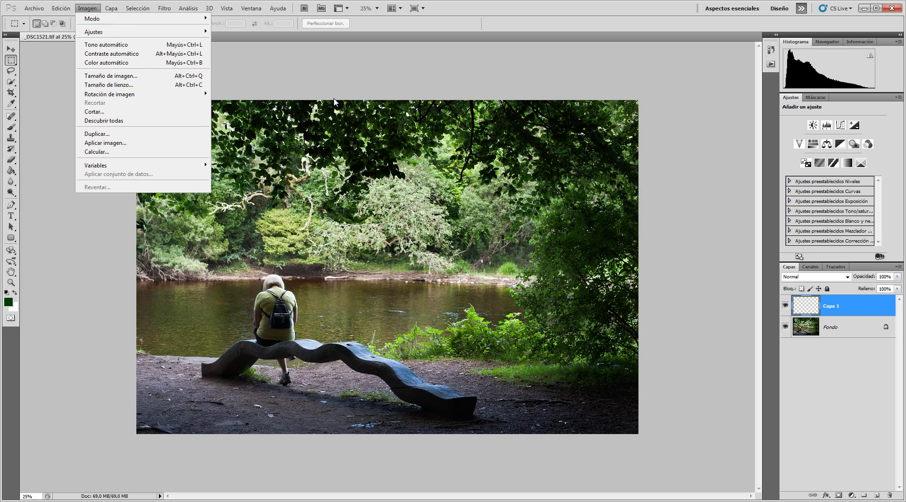
click(332, 82)
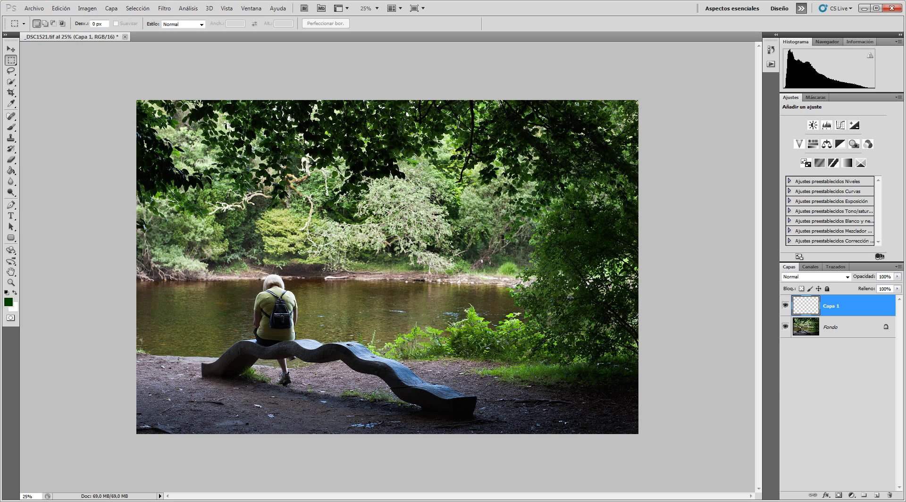
click(861, 42)
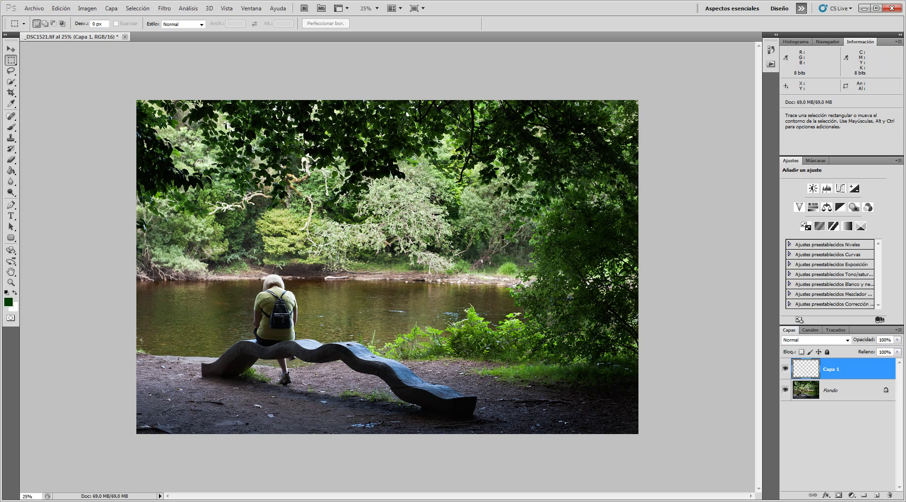
Hide the empty layer Capa 1 and delete it, keeping only the Fondo layer.
click(786, 368)
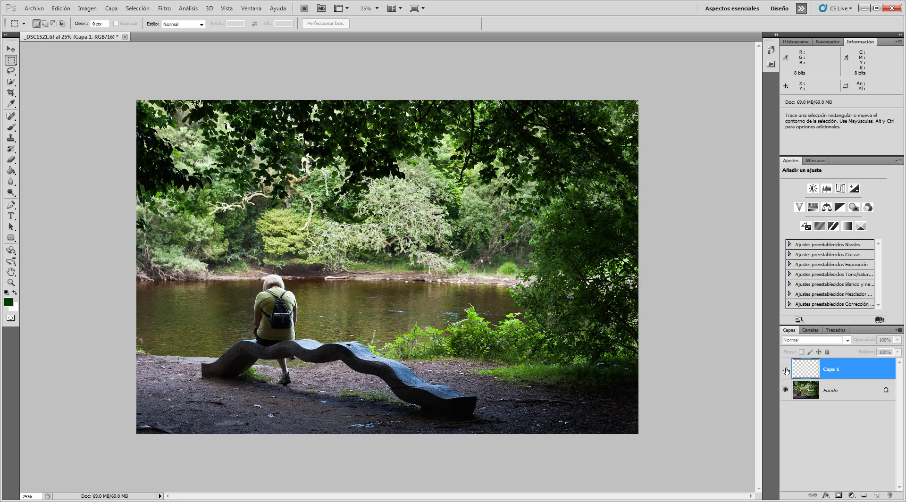
drag(808, 371, 889, 495)
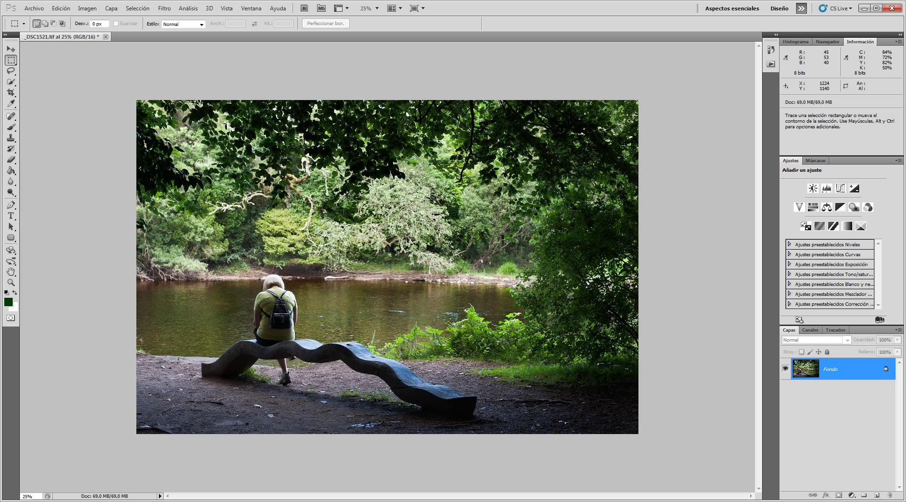
Switch to the Move tool and hide the Información and histogram readouts from the workspace.
click(12, 51)
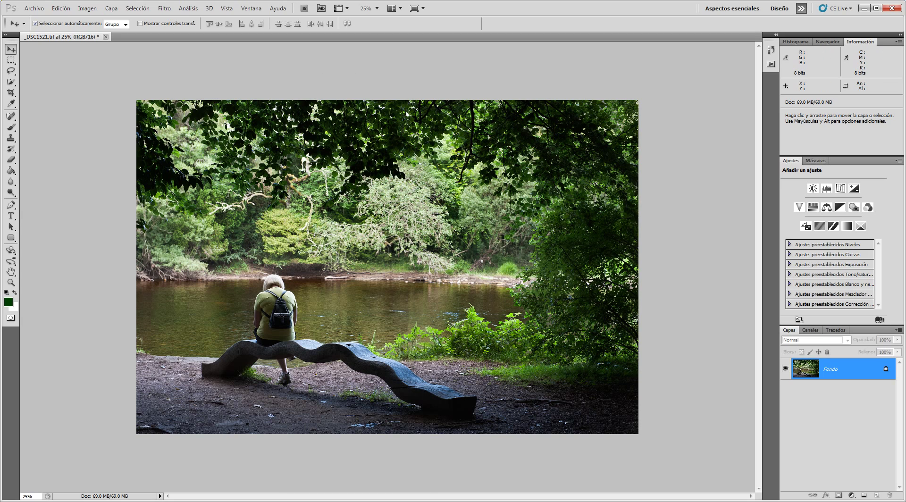
key(F8)
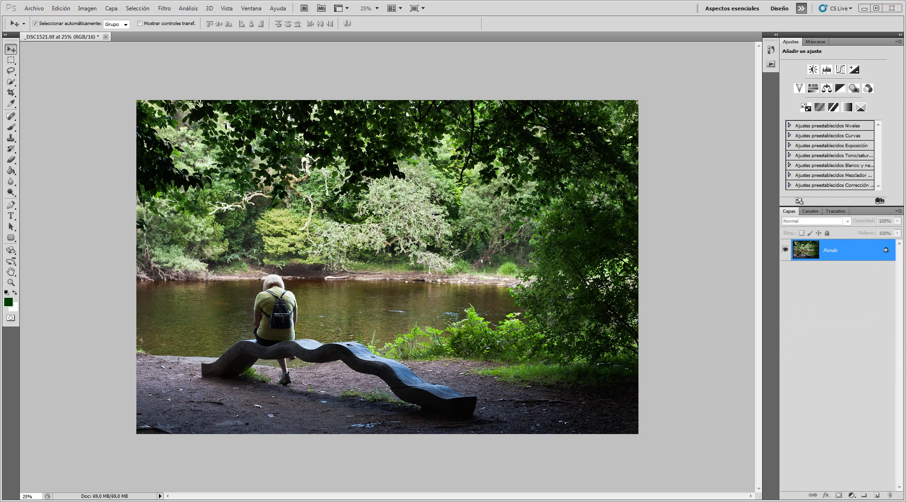